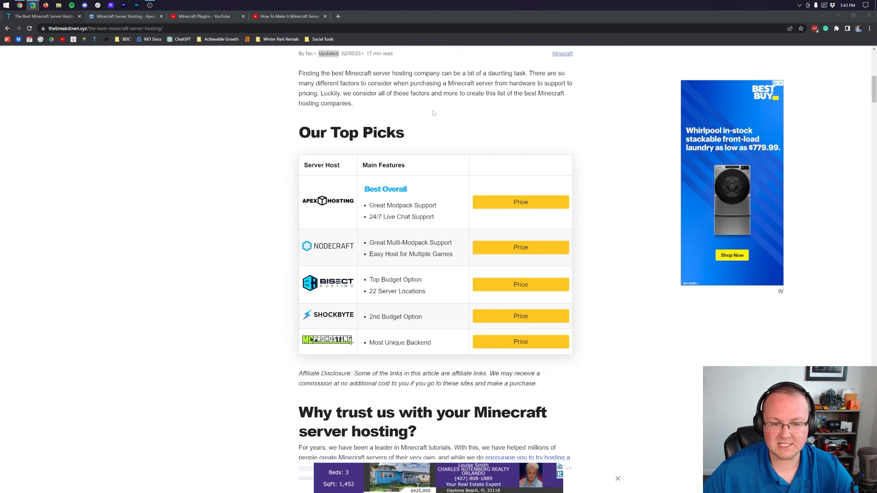
# Examine the article's top picks table, hosting criteria, and the Apex Minecraft Hosting and Nodecraft review sections.
pyautogui.scroll(-3, 391, 253)
pyautogui.scroll(4, 350, 227)
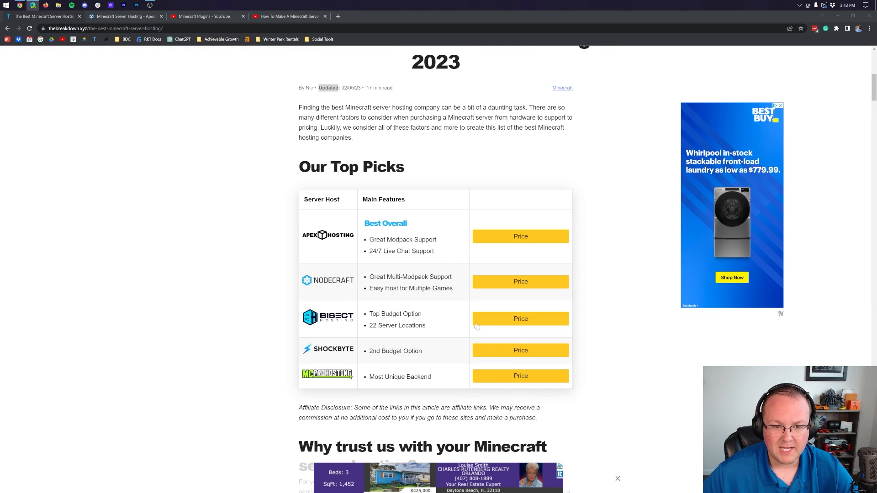
pyautogui.moveTo(348, 224); pyautogui.dragTo(417, 228)
pyautogui.click(416, 228)
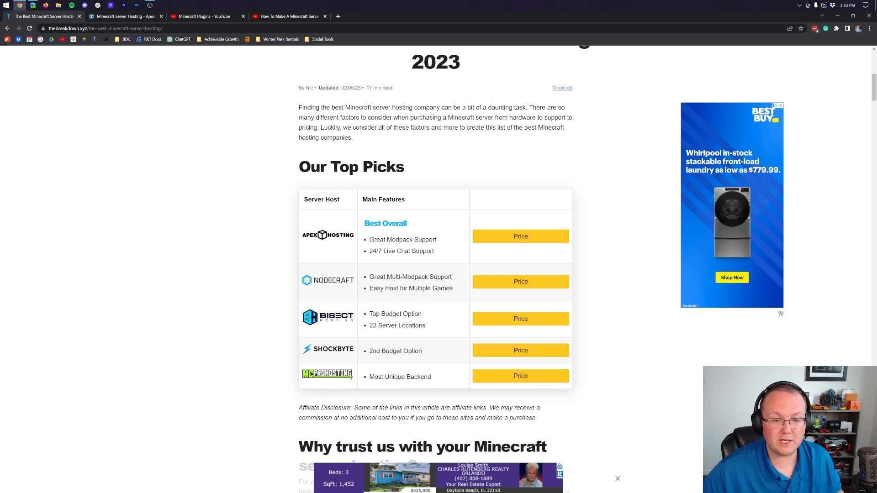
pyautogui.scroll(-14, 439, 292)
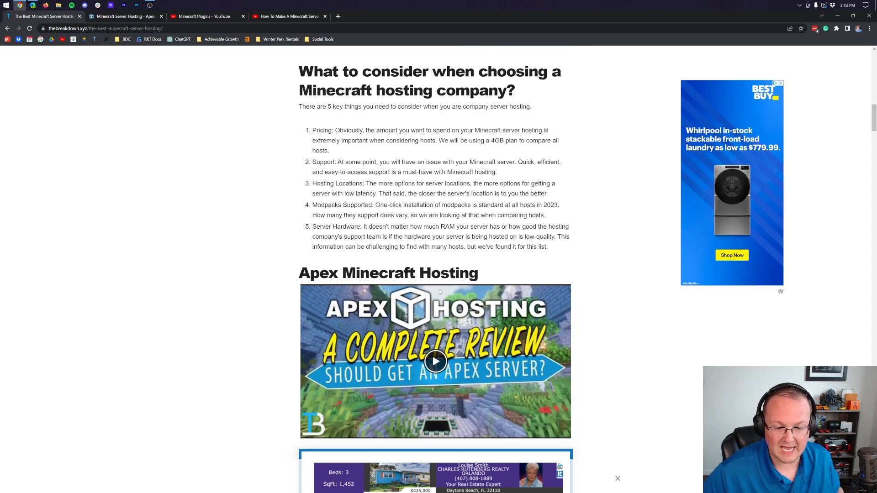
pyautogui.scroll(-13, 439, 292)
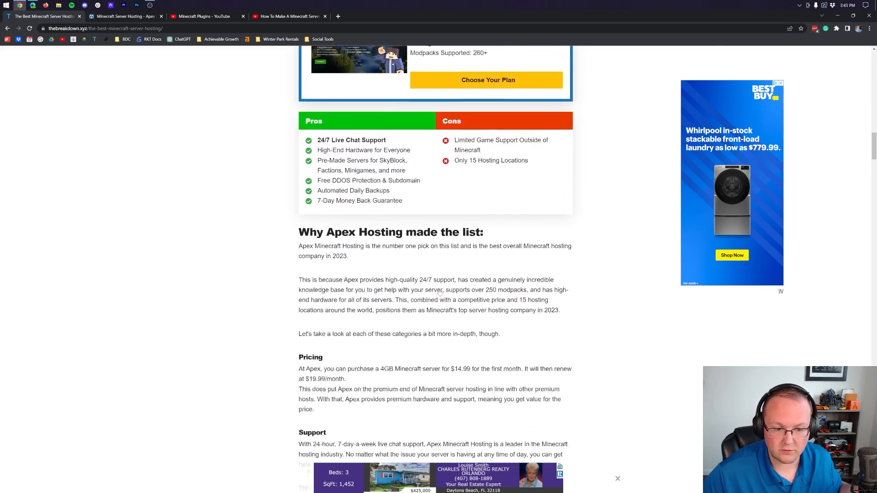
pyautogui.scroll(-18, 439, 292)
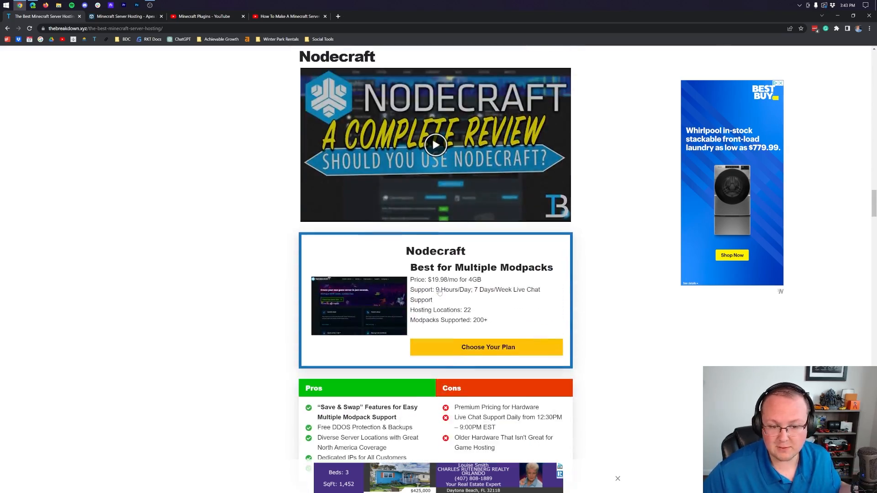
pyautogui.scroll(20, 439, 293)
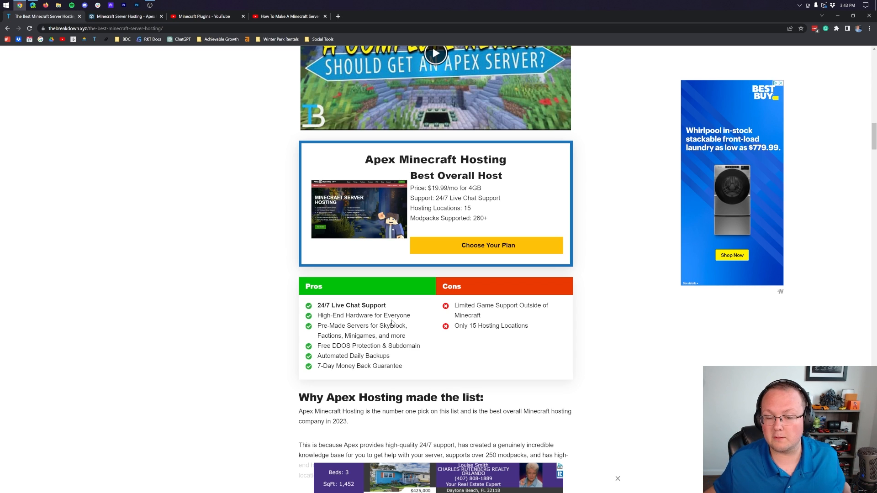
pyautogui.scroll(2, 391, 323)
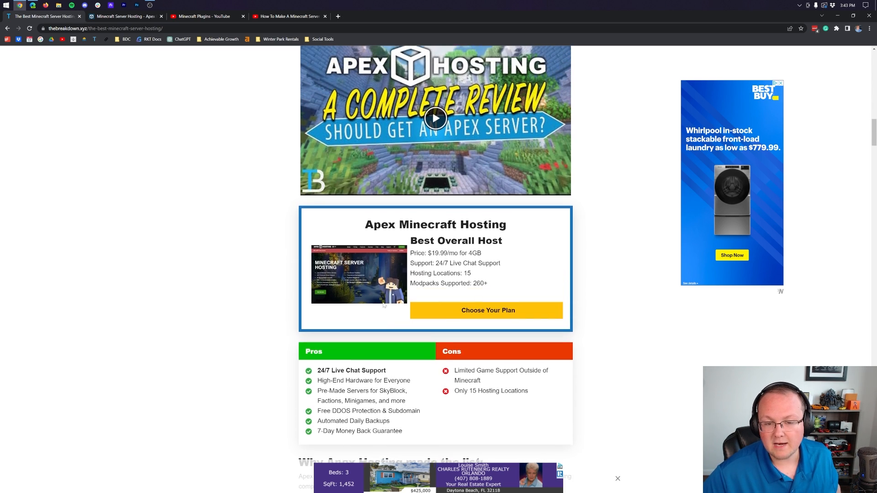
pyautogui.scroll(-2, 437, 306)
pyautogui.scroll(3, 437, 305)
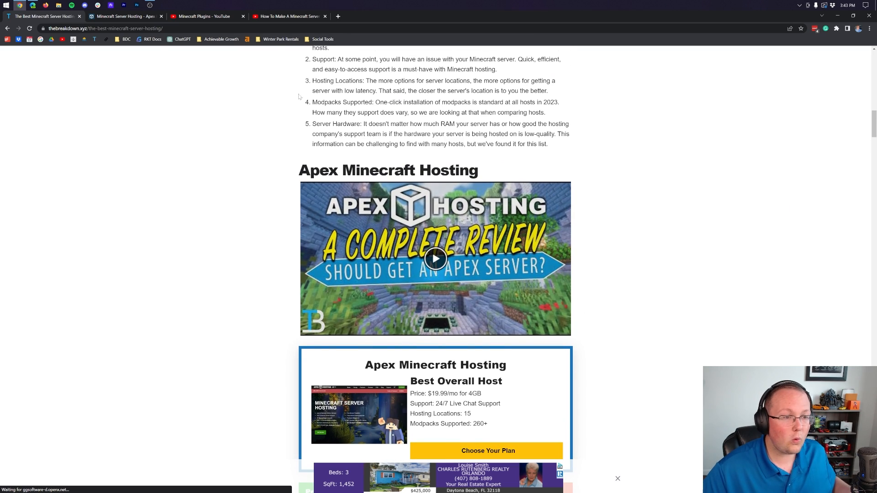
# Go to the already open Apex Hosting site and order the 4 GB RAM Minecraft plan with monthly billing.
pyautogui.click(119, 17)
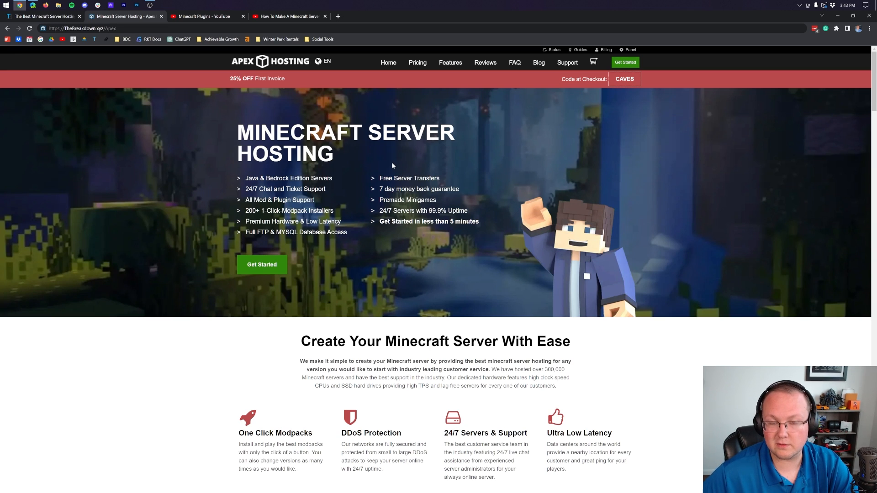
pyautogui.click(268, 273)
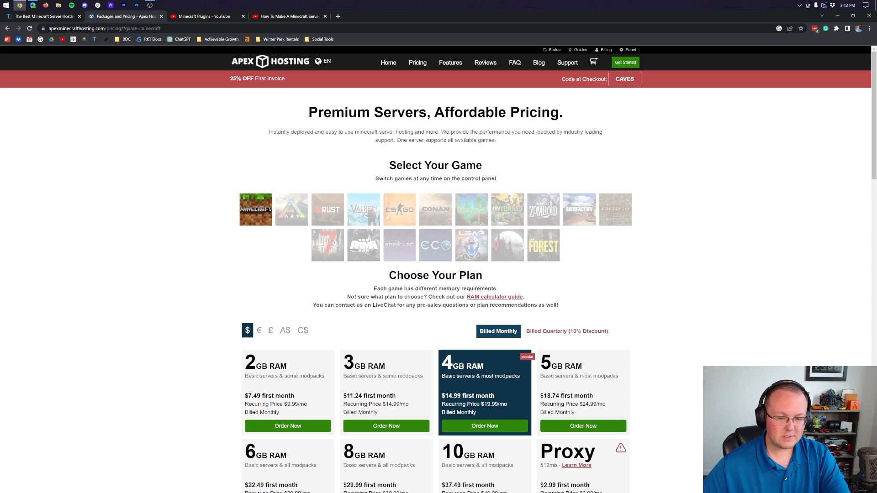
pyautogui.scroll(-3, 695, 259)
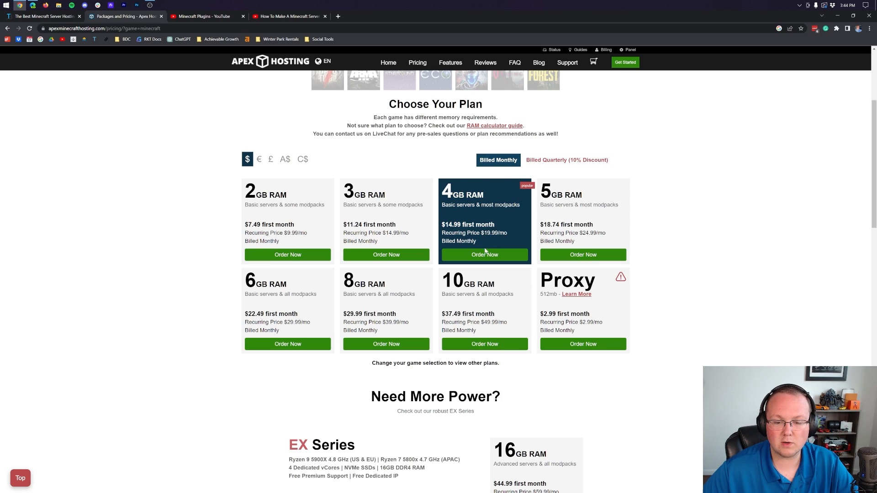
pyautogui.click(476, 259)
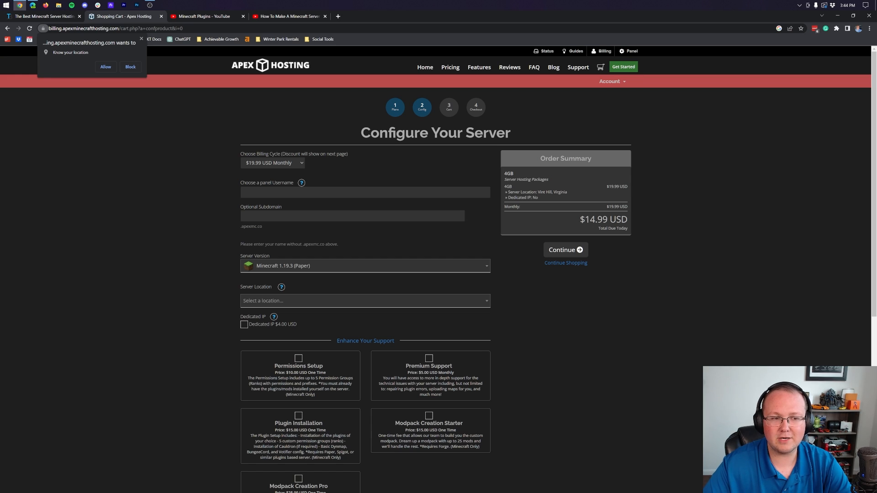
# Enter TheBreakdown as the panel username and thebreakdown as the optional subdomain.
pyautogui.write('TheBreakdown')
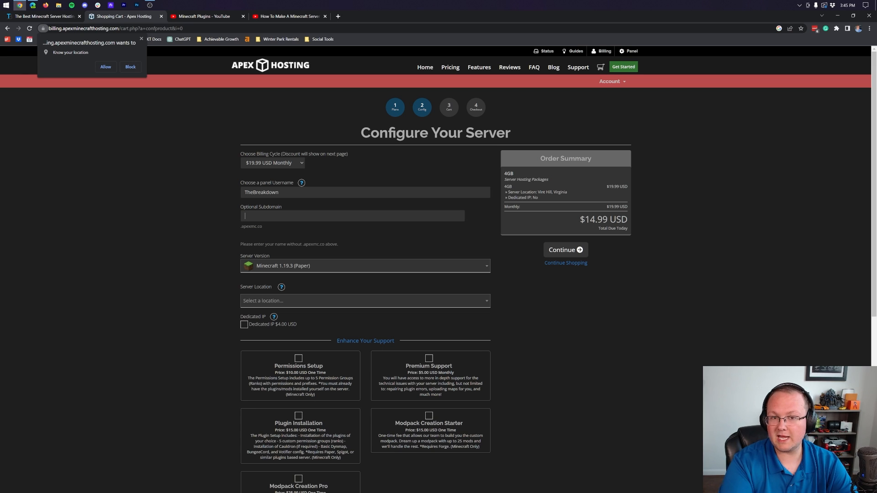
pyautogui.write('thebre')
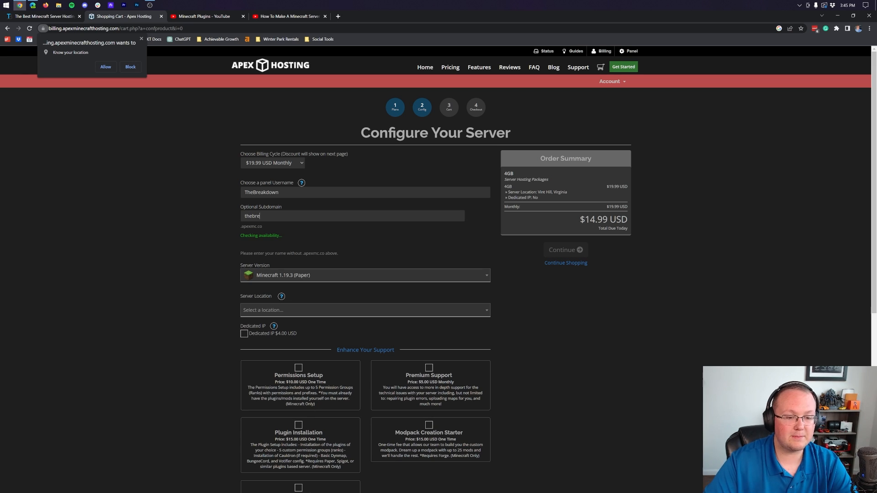
pyautogui.write('akdown')
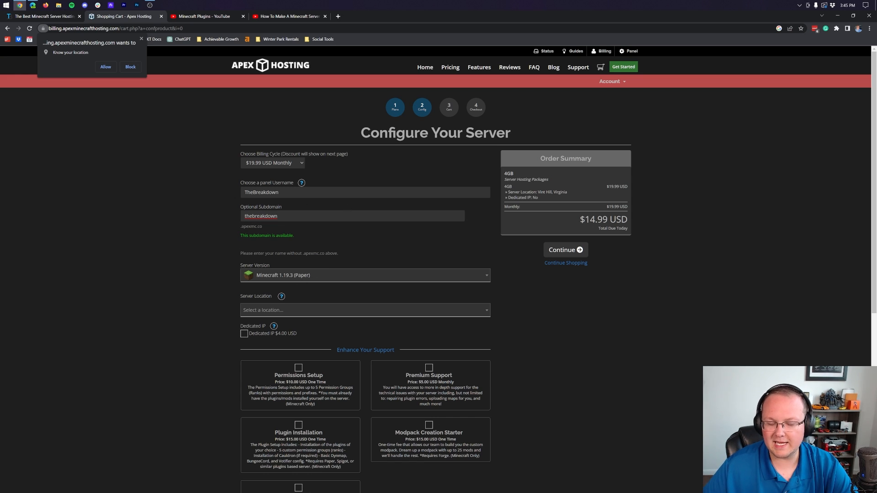
# Replace the optional subdomain with whateveryouwant.
pyautogui.moveTo(278, 216); pyautogui.dragTo(249, 216)
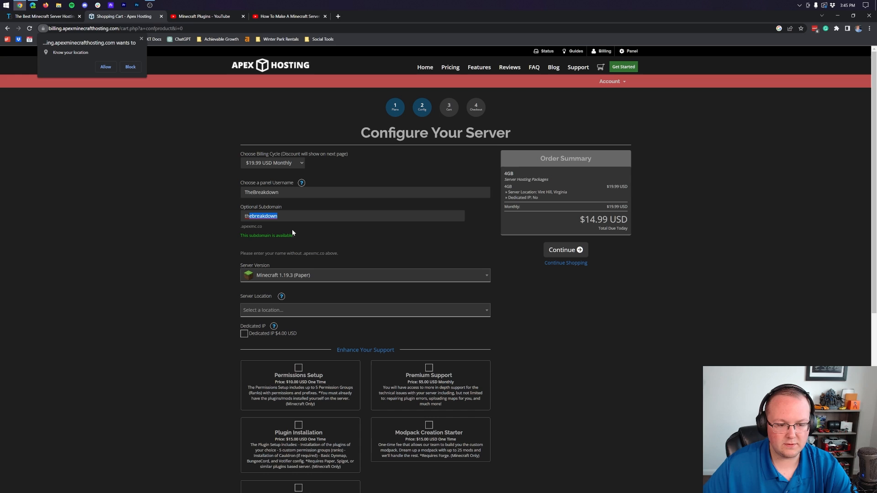
pyautogui.press('BackSpace')
pyautogui.press('BackSpace')
pyautogui.write('wh')
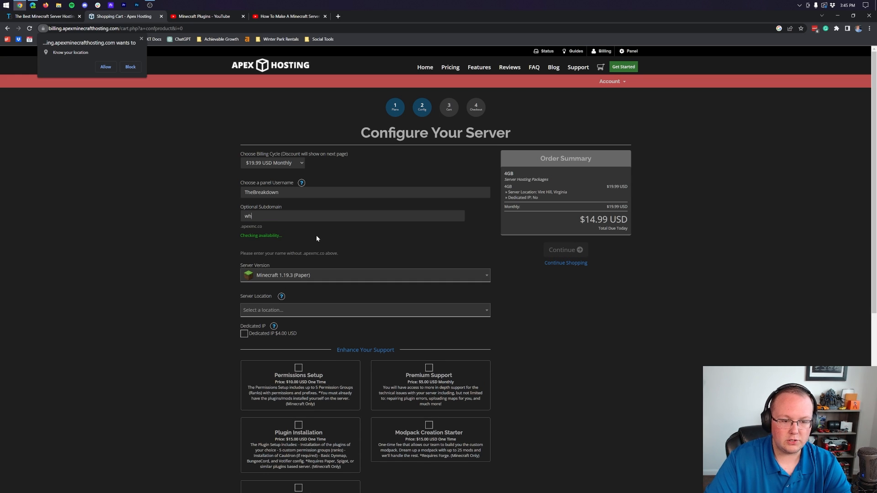
pyautogui.write('ateveryouwant')
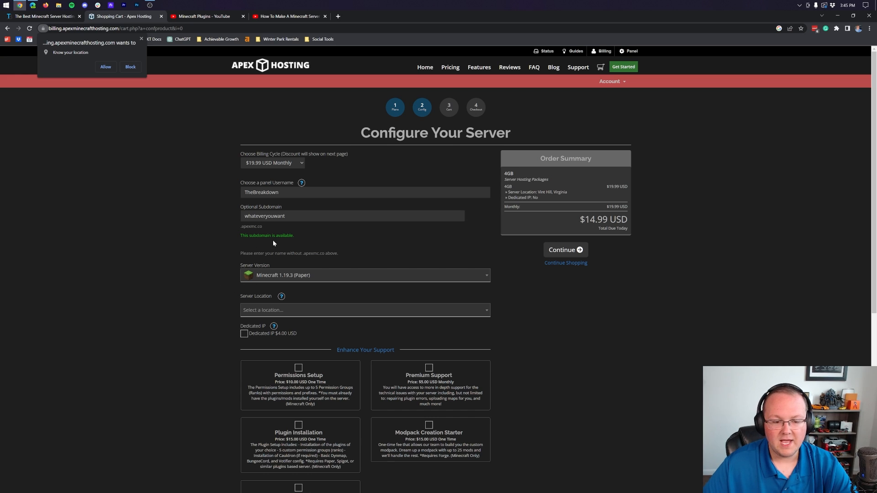
# Search the server versions for "rl" and select FTB Magic World 2 as the server version.
pyautogui.scroll(-1, 274, 243)
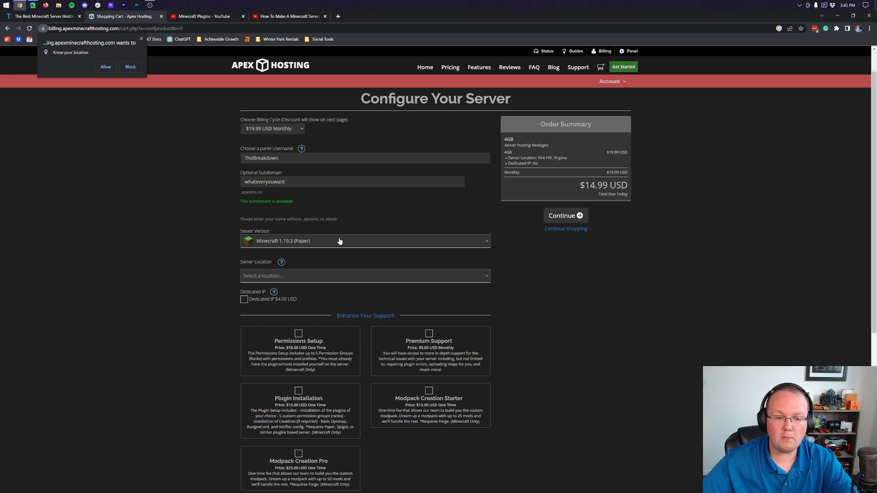
pyautogui.click(309, 243)
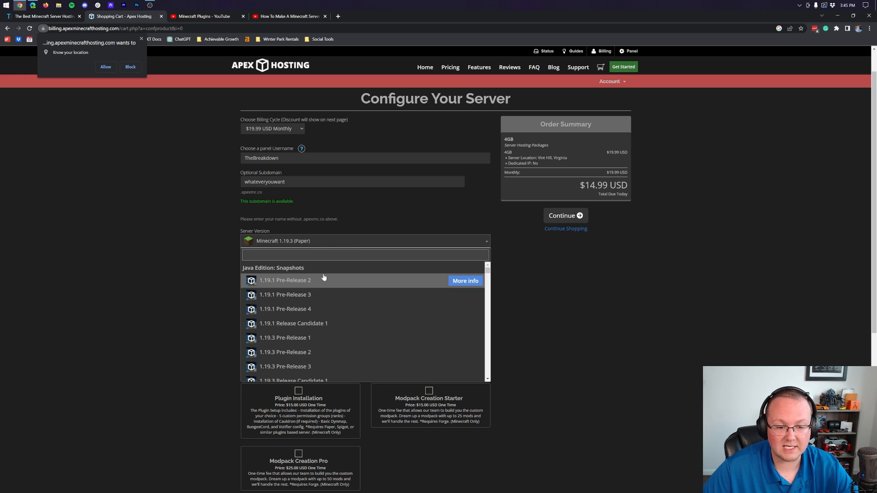
pyautogui.click(318, 242)
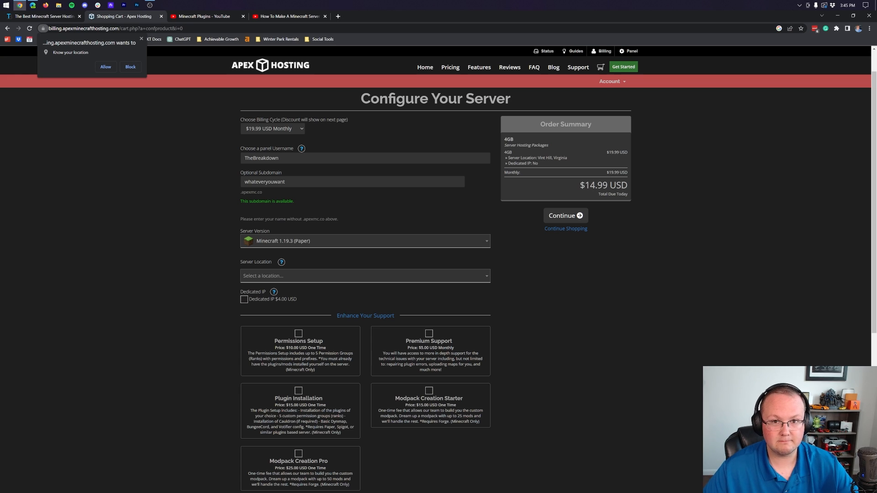
pyautogui.click(350, 246)
pyautogui.write('rl')
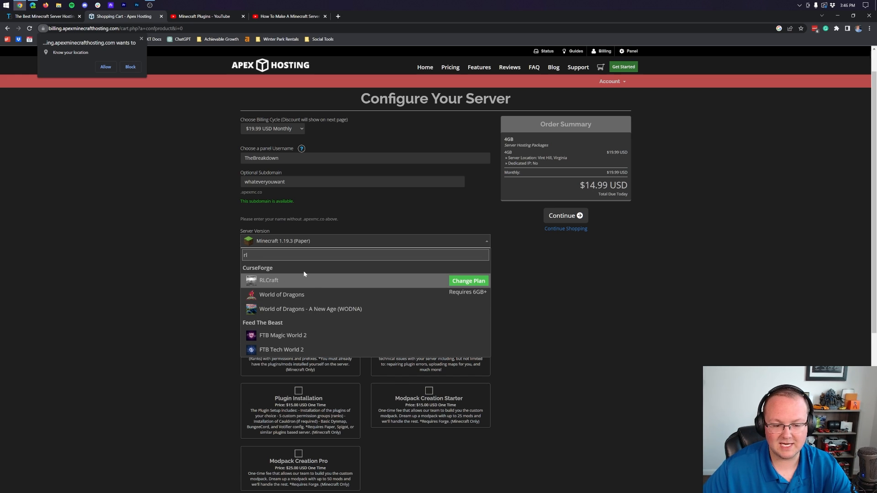
pyautogui.scroll(-2, 284, 338)
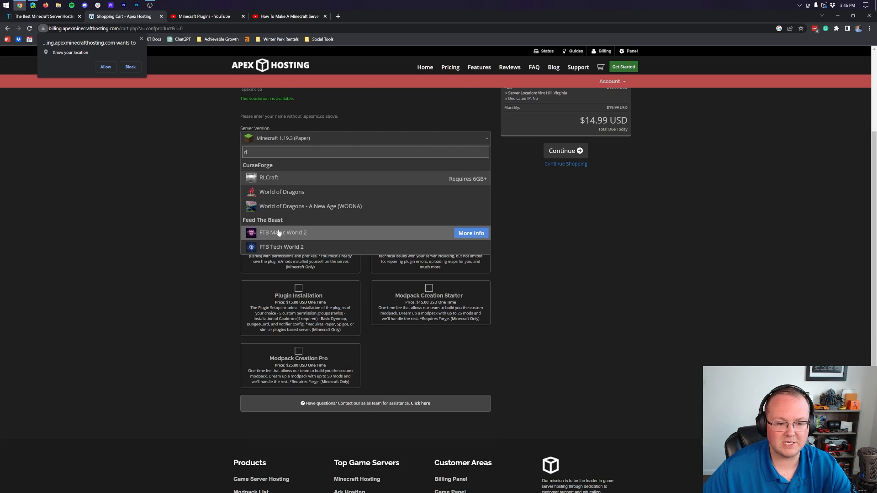
pyautogui.click(296, 239)
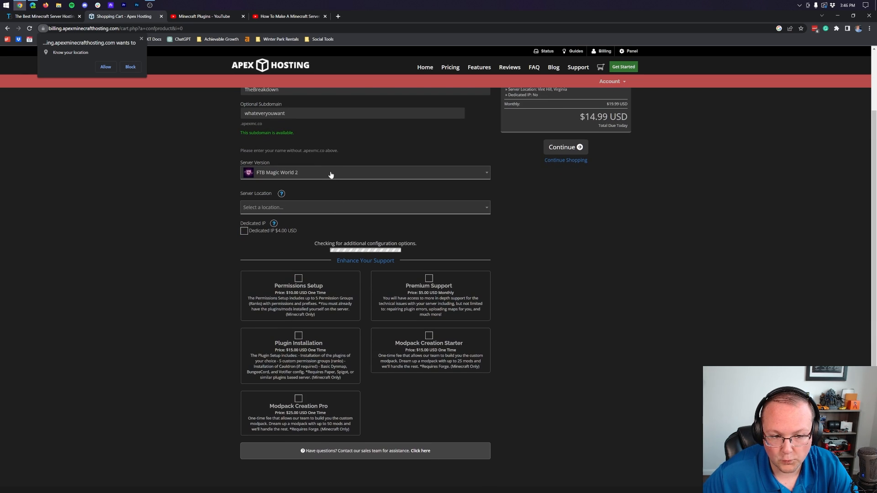
# Search the server versions for "paper" and set the server version to Paper 1.19.3 [Latest].
pyautogui.click(331, 174)
pyautogui.write('paper')
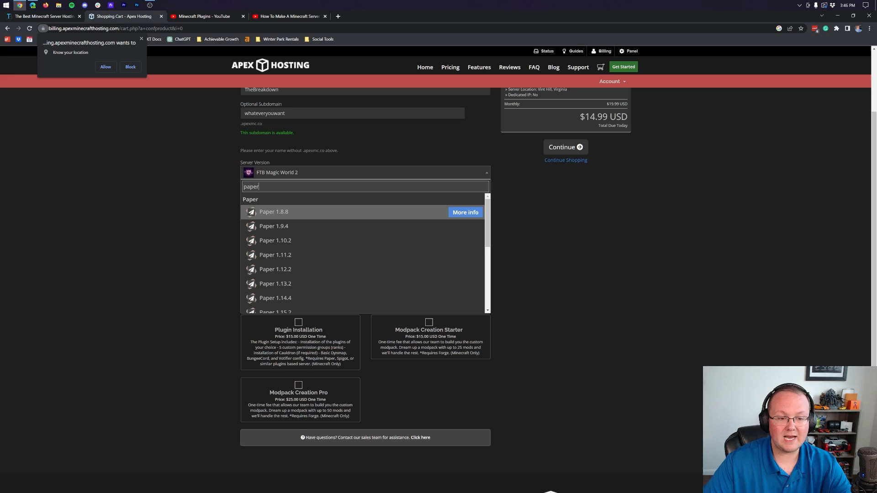
pyautogui.scroll(-5, 304, 274)
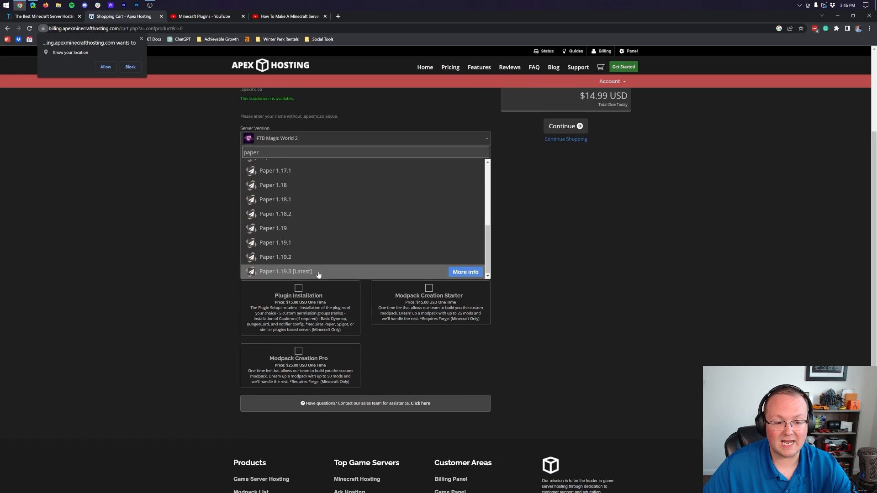
pyautogui.click(319, 274)
pyautogui.scroll(2, 199, 243)
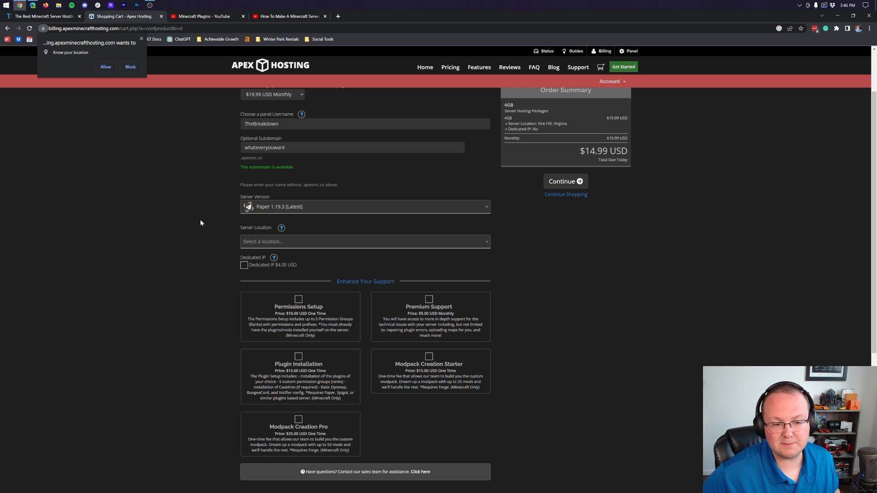
# Test the ping to the Dallas, Texas server location and dismiss the result.
pyautogui.click(270, 242)
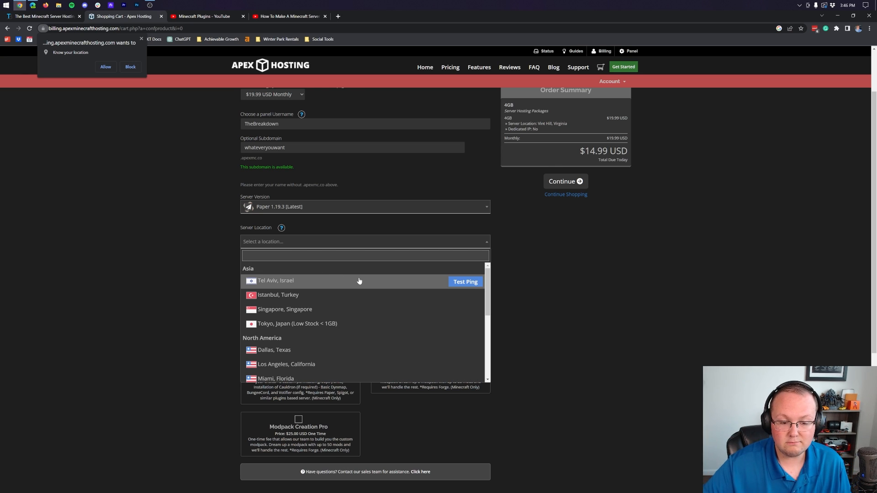
pyautogui.scroll(-3, 359, 281)
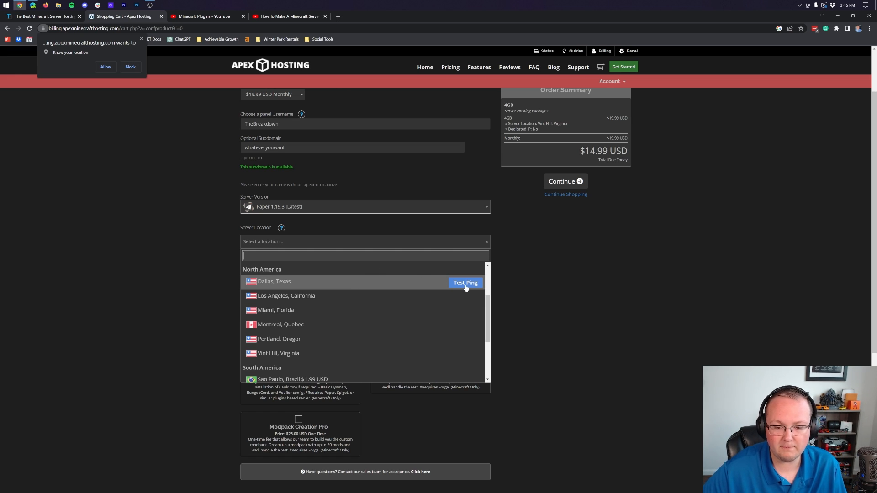
pyautogui.click(465, 283)
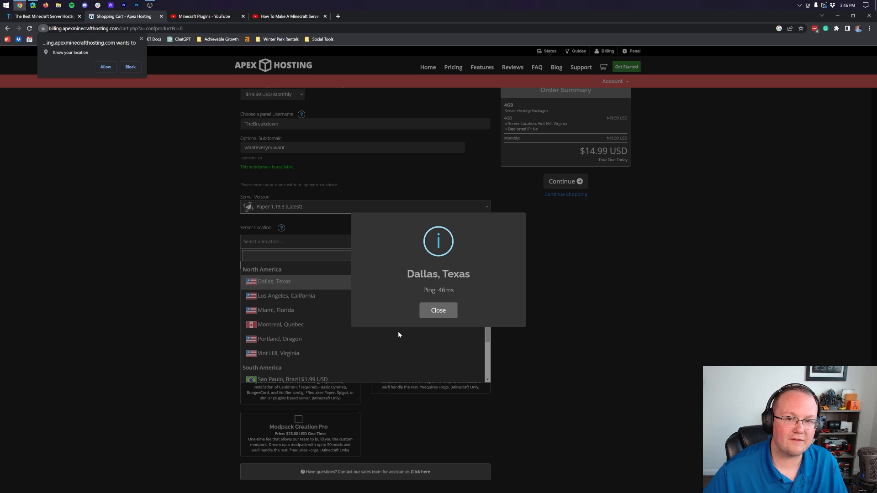
pyautogui.click(434, 312)
# Test the ping to the Los Angeles, California server location and dismiss the result.
pyautogui.click(348, 243)
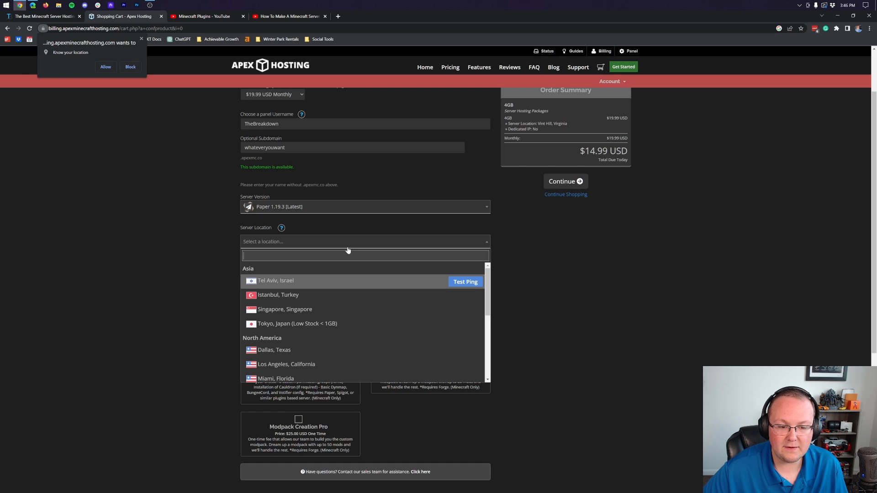
pyautogui.scroll(-3, 408, 311)
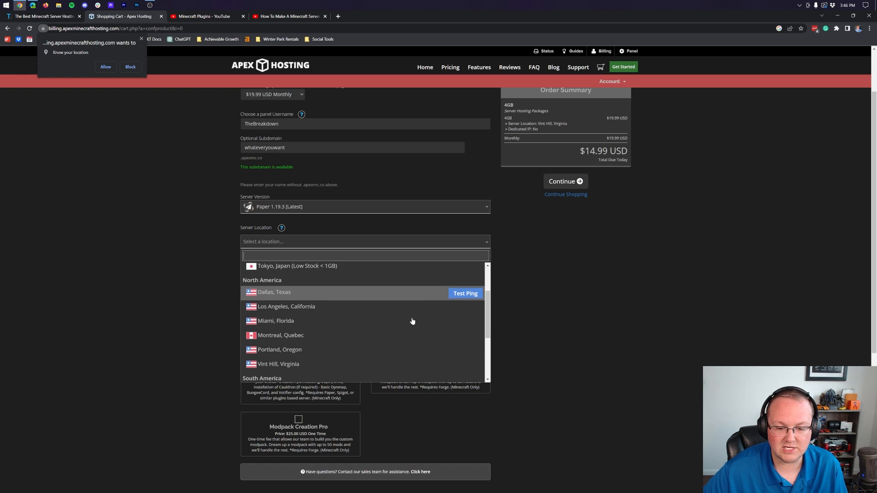
pyautogui.scroll(-1, 413, 321)
pyautogui.click(456, 296)
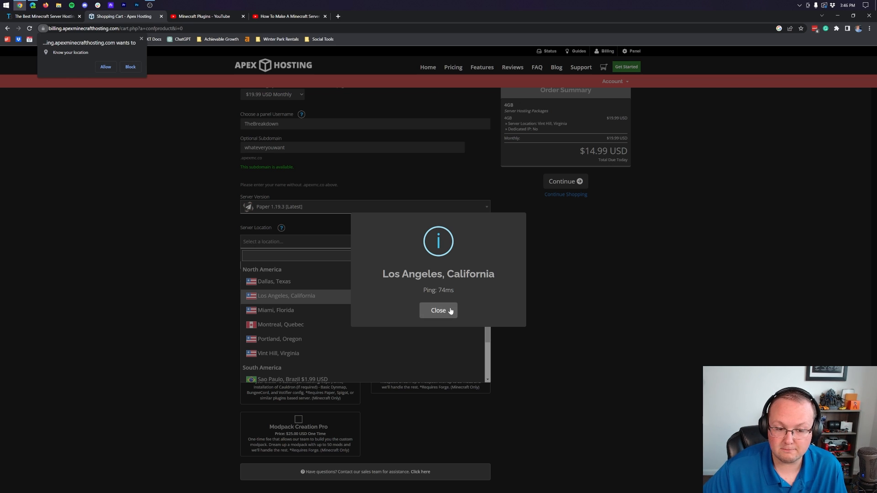
pyautogui.click(446, 310)
# Test the ping to the Miami, Florida server location.
pyautogui.click(355, 243)
pyautogui.scroll(-3, 281, 294)
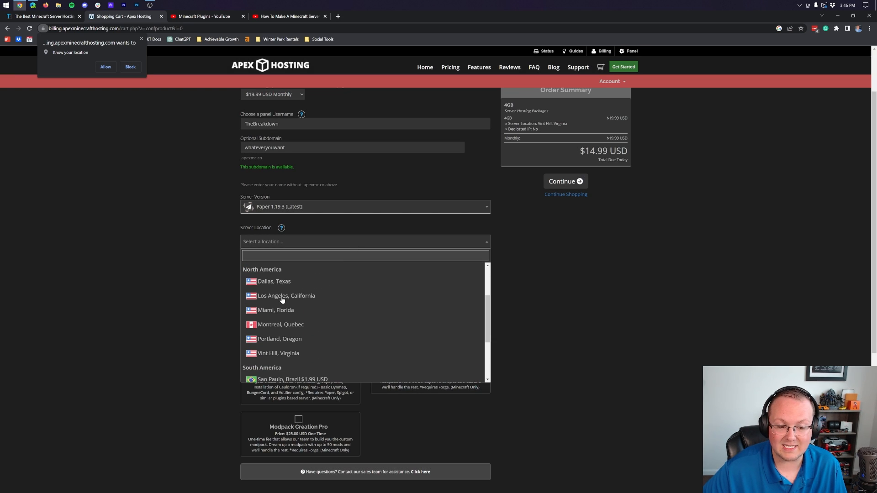
pyautogui.click(466, 310)
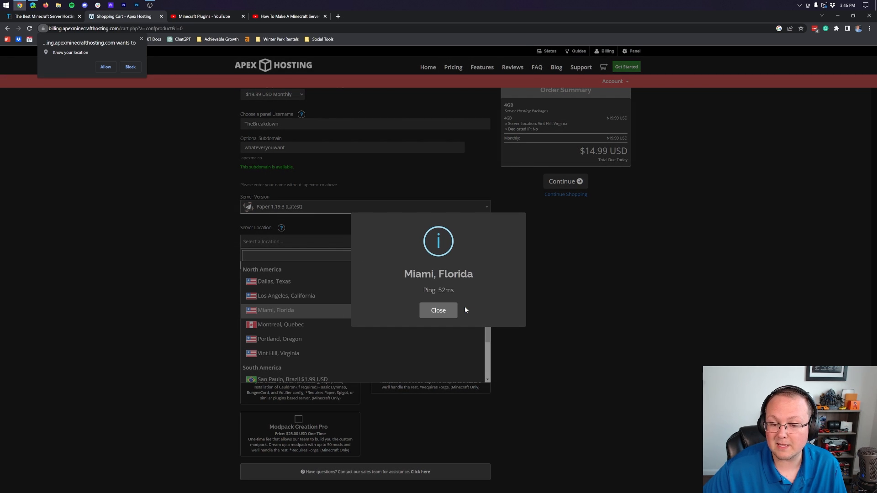
# Dismiss the ping result and set the server location to Miami, Florida.
pyautogui.click(437, 311)
pyautogui.click(326, 244)
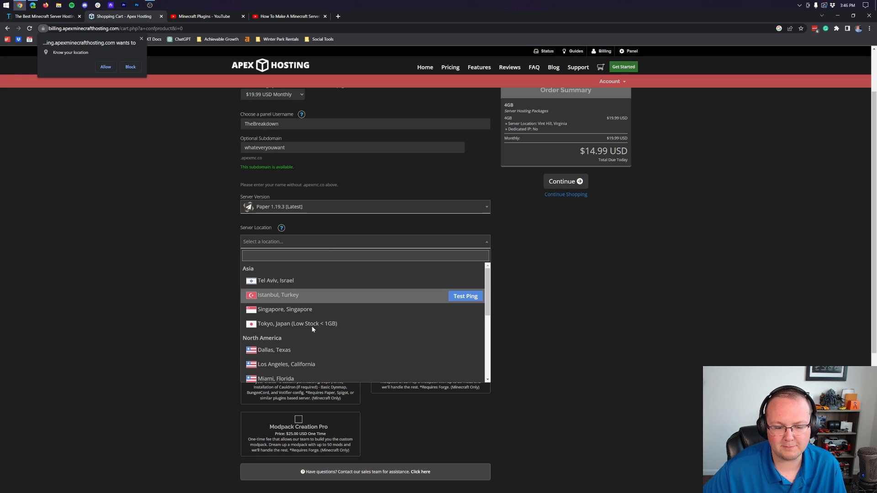
pyautogui.scroll(-3, 312, 325)
pyautogui.click(283, 308)
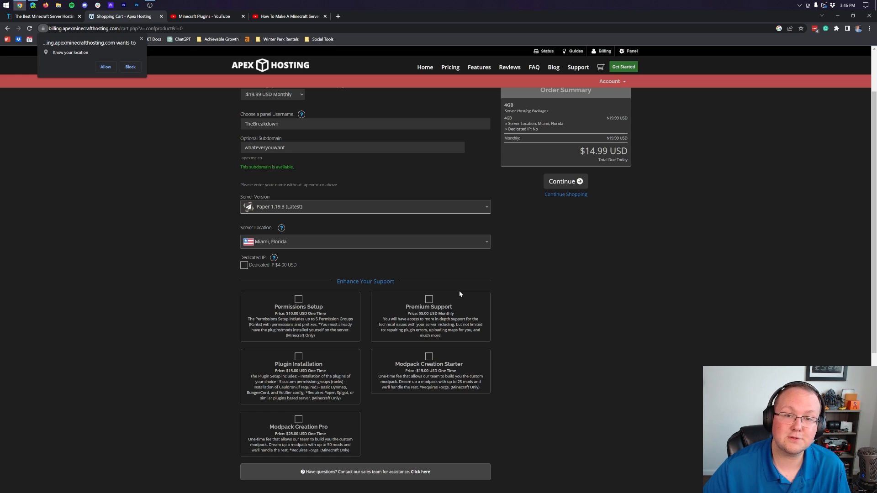
# Continue past the optional support add-ons to the cart, proceed to checkout and look over the personal and billing details form.
pyautogui.scroll(-4, 328, 269)
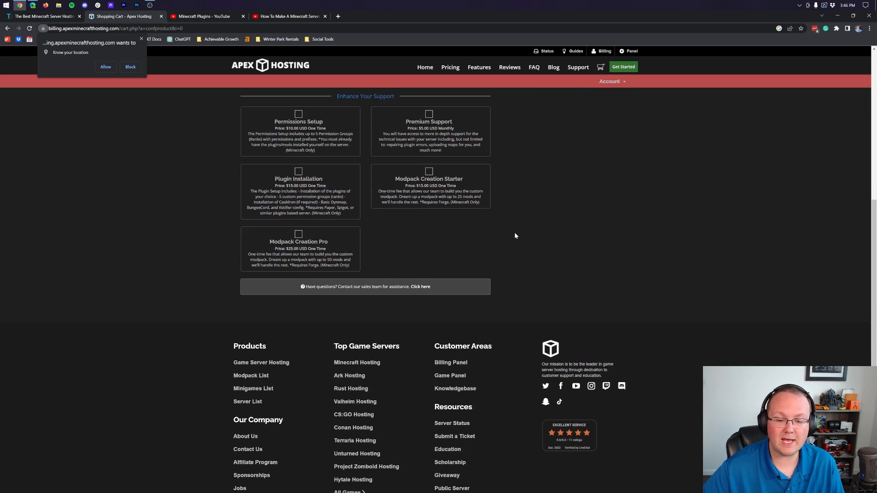
pyautogui.scroll(6, 515, 235)
pyautogui.click(561, 249)
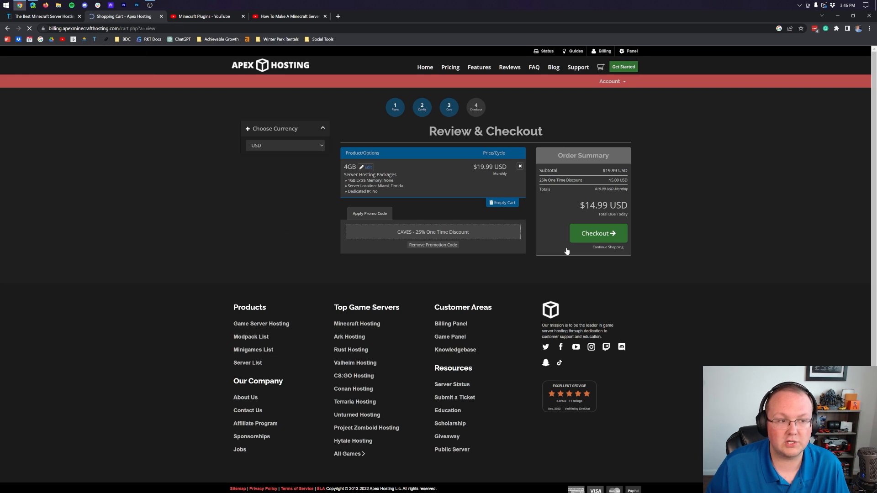
pyautogui.click(616, 240)
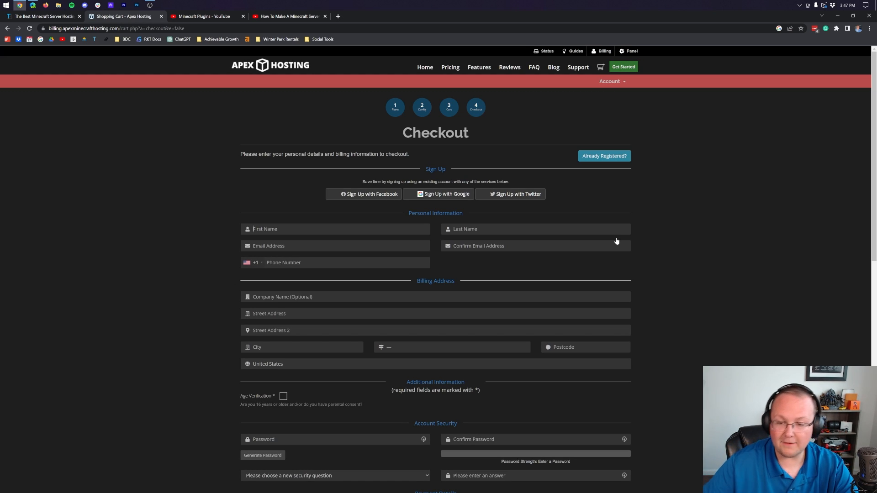
pyautogui.scroll(-6, 526, 412)
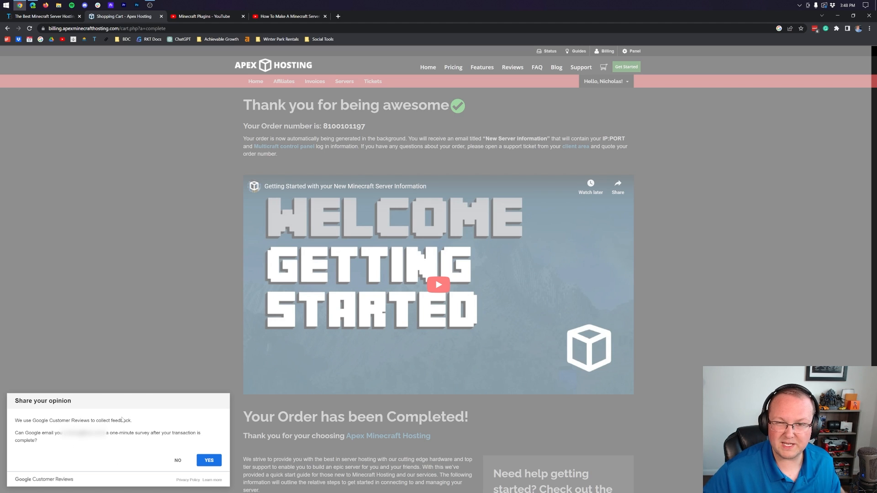
# Decline the Google customer survey and read the order page's instruction about the "New Server information" email.
pyautogui.click(178, 460)
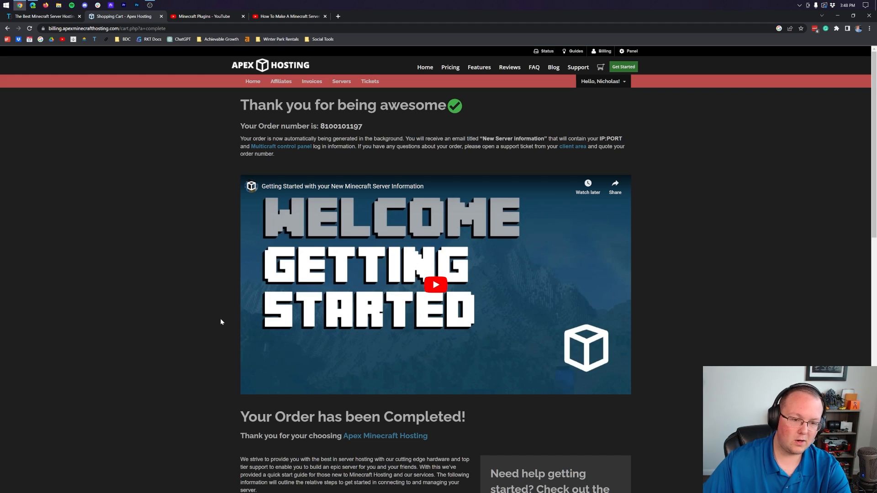
pyautogui.scroll(-2, 309, 235)
pyautogui.scroll(-4, 309, 235)
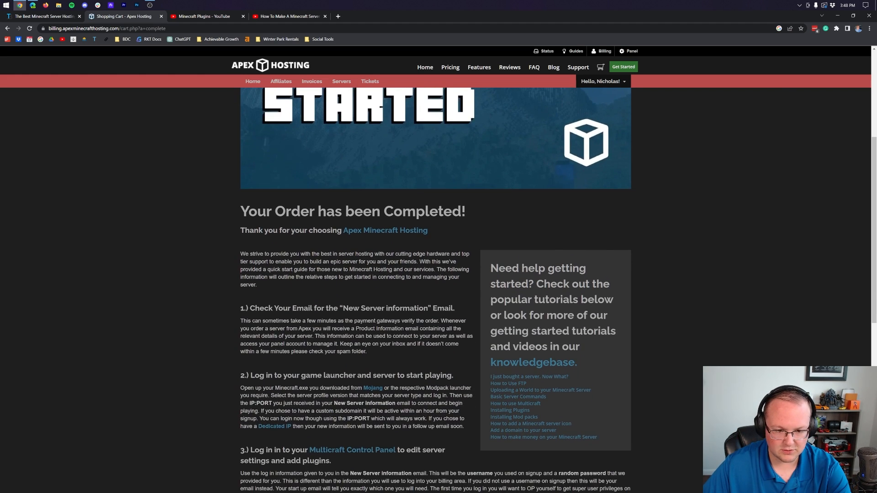
pyautogui.moveTo(340, 240); pyautogui.dragTo(428, 240)
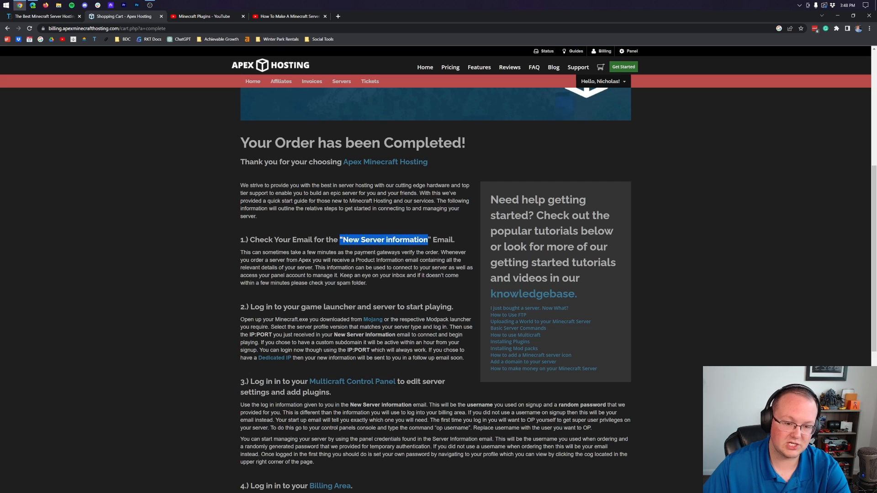
pyautogui.click(380, 217)
# Examine the order page's instructions for logging in to the Multicraft Control Panel and the Billing Area.
pyautogui.scroll(-2, 380, 217)
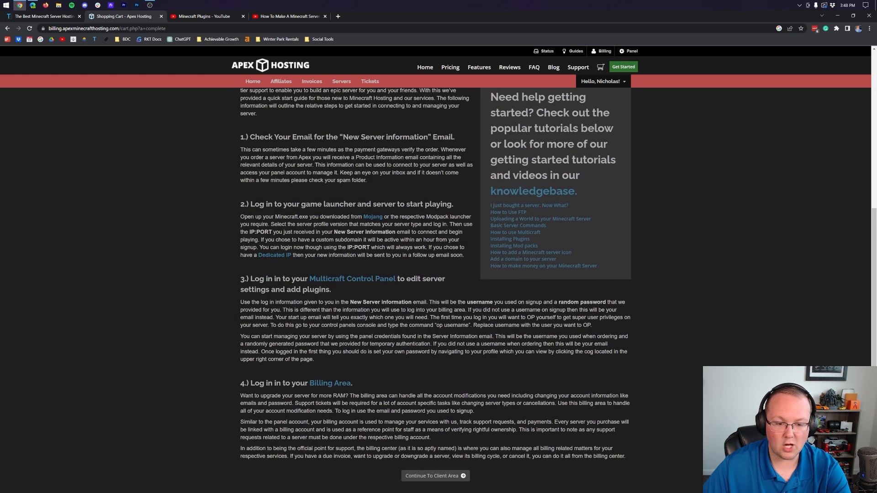
pyautogui.scroll(-2, 312, 213)
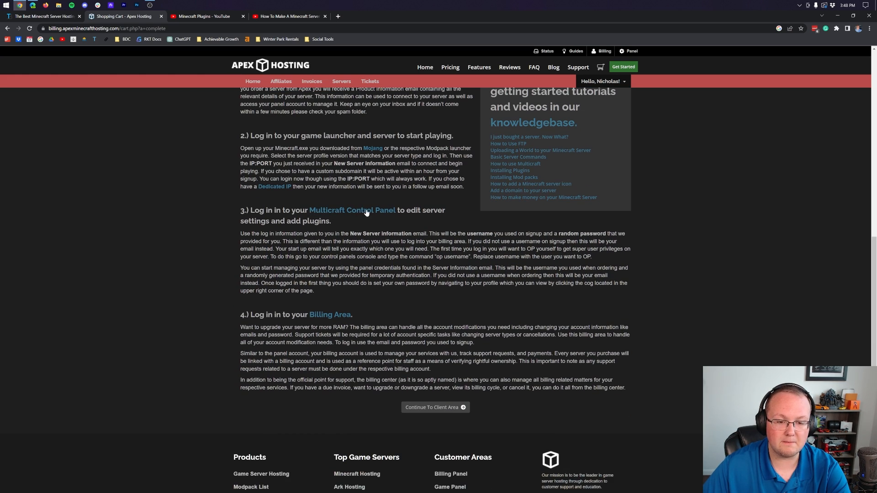
pyautogui.moveTo(355, 315); pyautogui.dragTo(250, 314)
pyautogui.click(295, 276)
pyautogui.scroll(3, 295, 276)
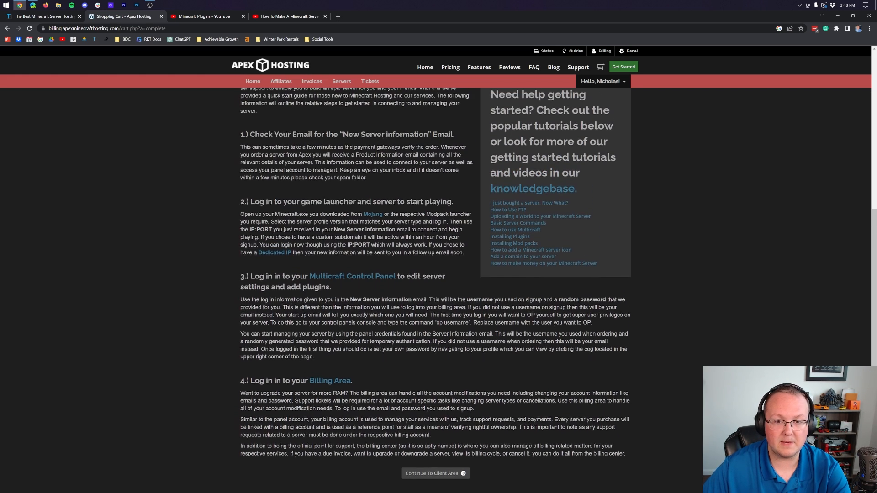
pyautogui.scroll(8, 294, 276)
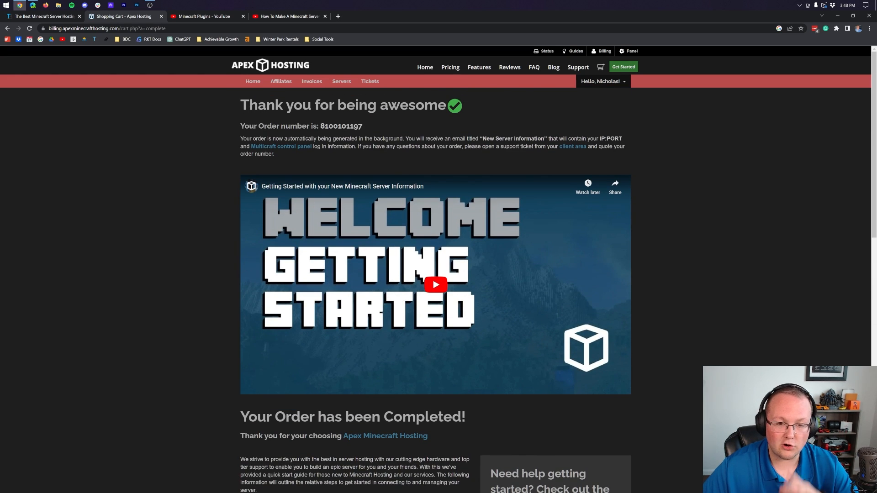
# Reread which email to check for the server login details in the order page's first instruction.
pyautogui.scroll(-5, 421, 206)
pyautogui.scroll(-2, 420, 206)
pyautogui.moveTo(343, 205); pyautogui.dragTo(429, 206)
pyautogui.click(429, 206)
pyautogui.scroll(1, 429, 206)
pyautogui.scroll(6, 429, 205)
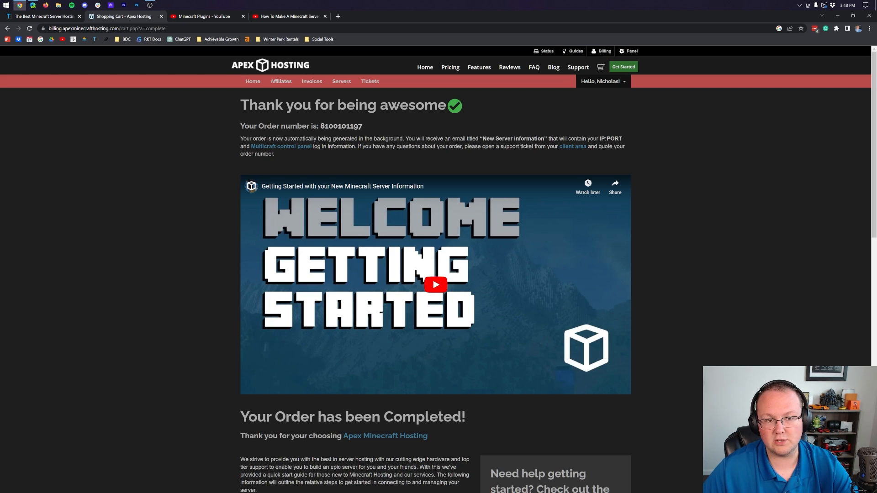
# Switch to the HEY email with the new server information and copy the server address 104.238.210.43:25624.
pyautogui.hotkey('alt', 'Tab')
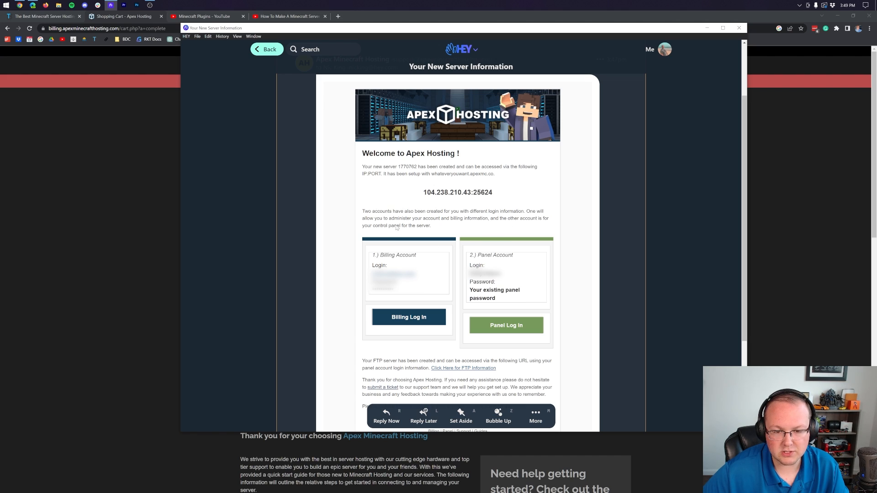
pyautogui.moveTo(423, 193); pyautogui.dragTo(522, 195)
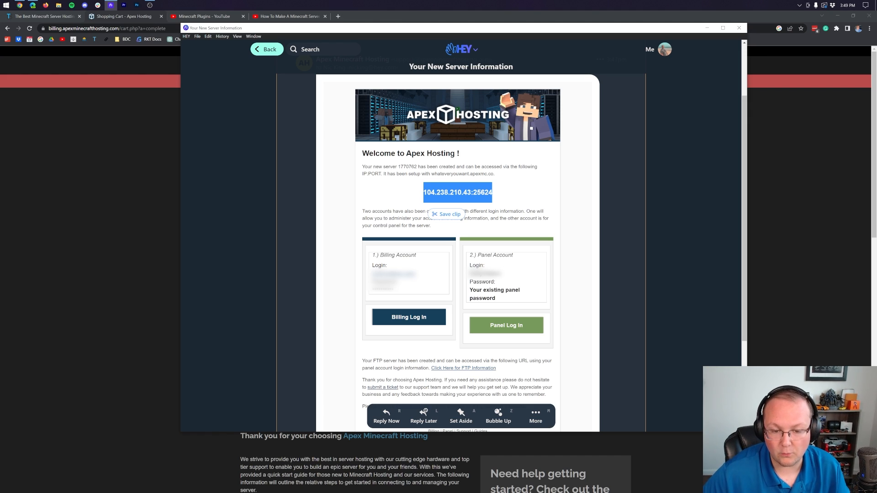
pyautogui.click(522, 195)
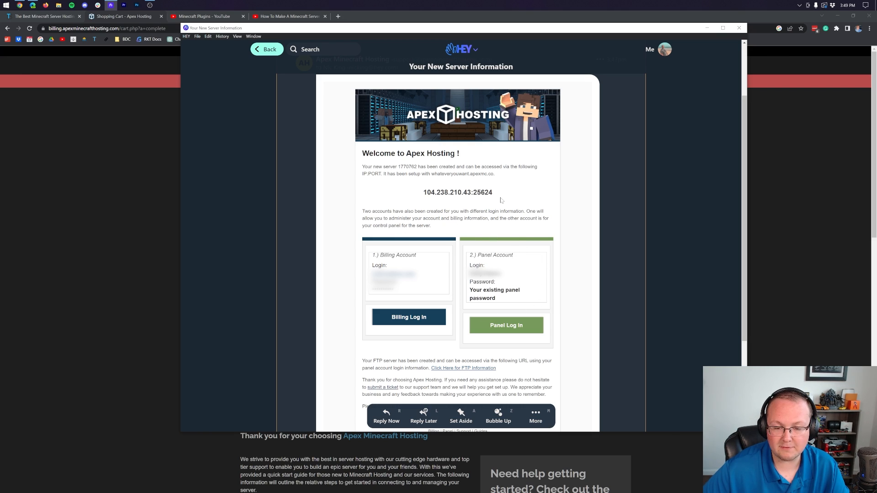
pyautogui.moveTo(498, 196); pyautogui.dragTo(422, 192)
pyautogui.hotkey('ctrl', 'c')
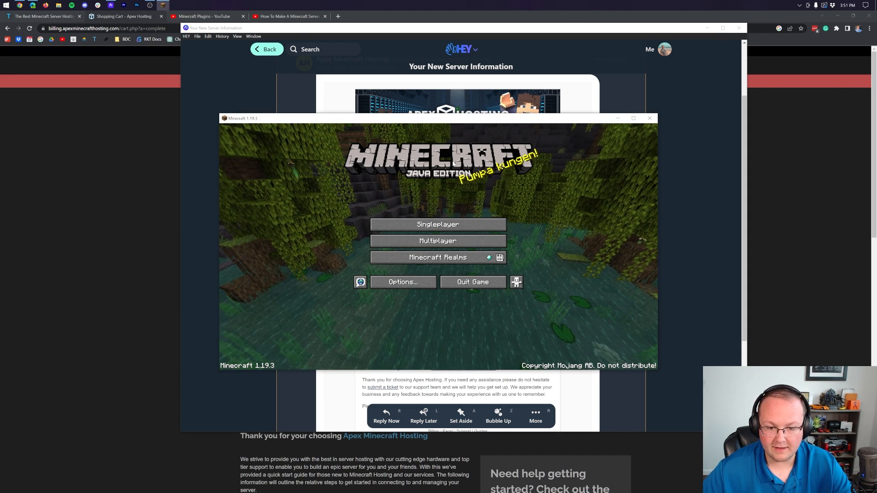
# In Minecraft, add a multiplayer server named "Apex 2023 Server" with address 104.238.210.43:25624, accepting the third-party caution, and join it.
pyautogui.click(425, 242)
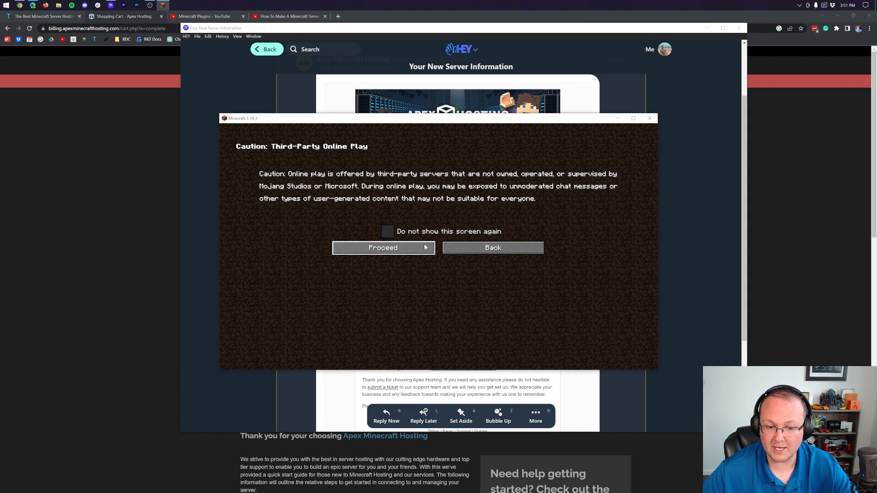
pyautogui.click(408, 249)
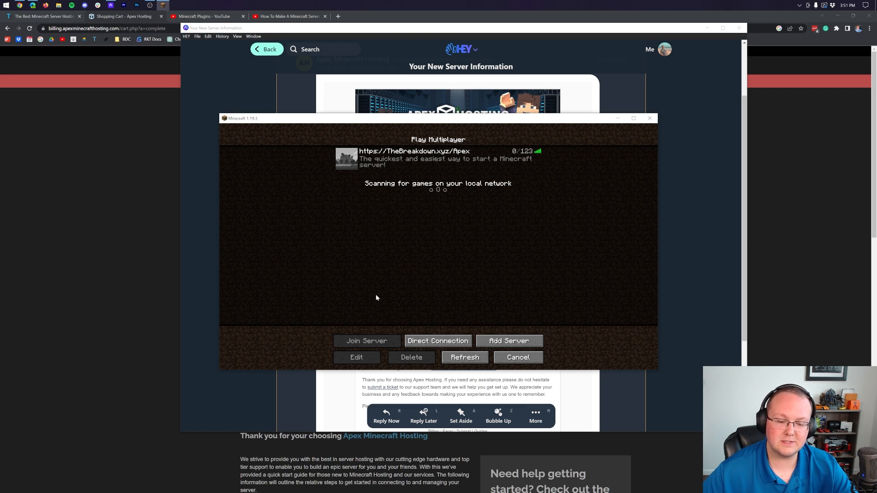
pyautogui.click(505, 338)
pyautogui.hotkey('ctrl', 'a')
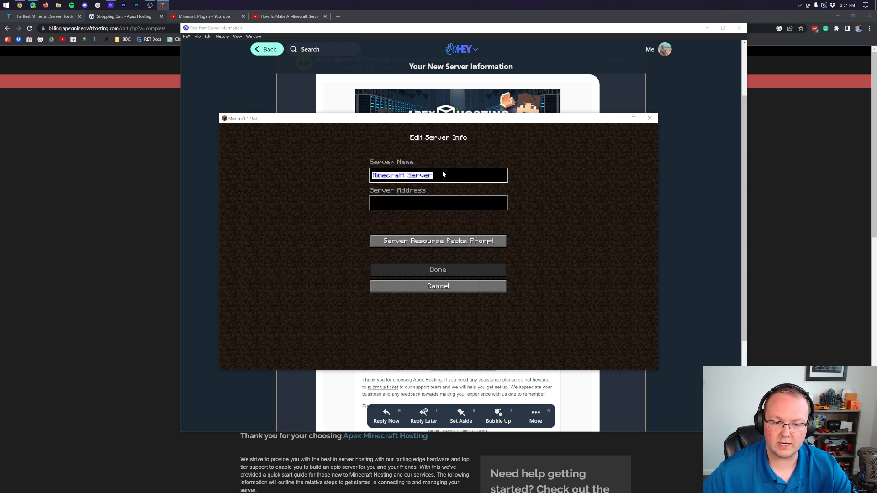
pyautogui.write('Apex 2023')
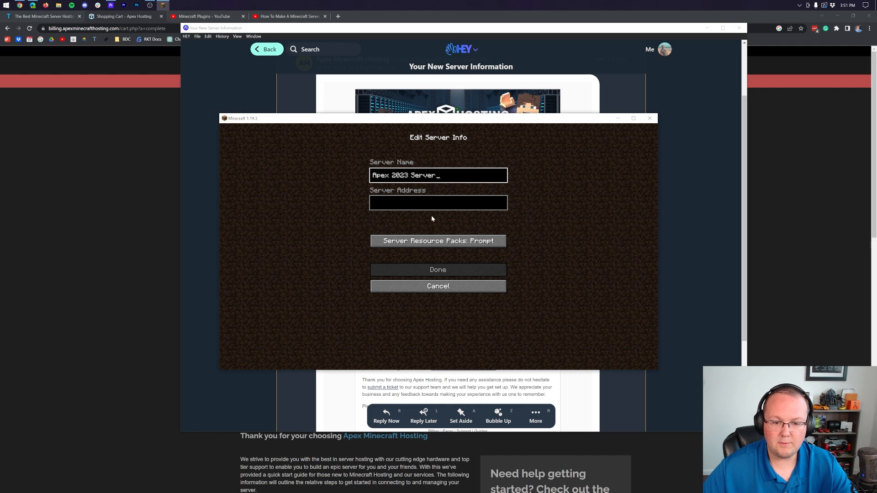
pyautogui.click(418, 203)
pyautogui.hotkey('ctrl', 'v')
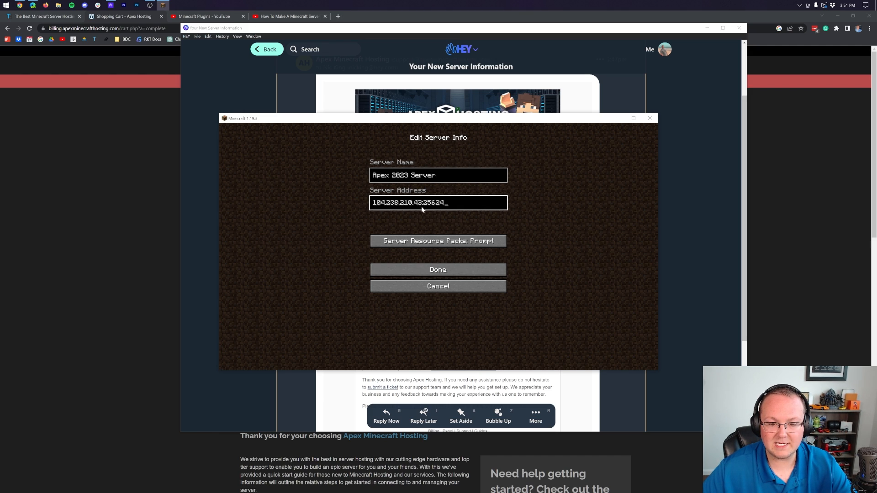
pyautogui.click(421, 269)
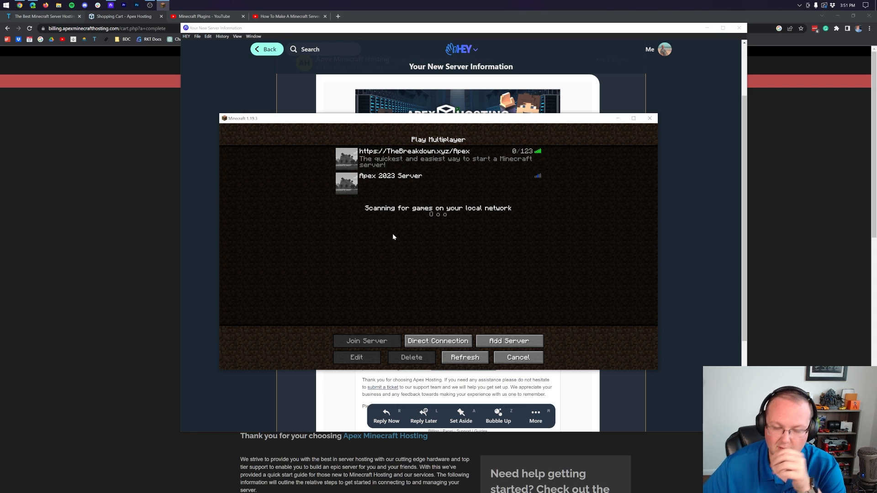
pyautogui.doubleClick(406, 186)
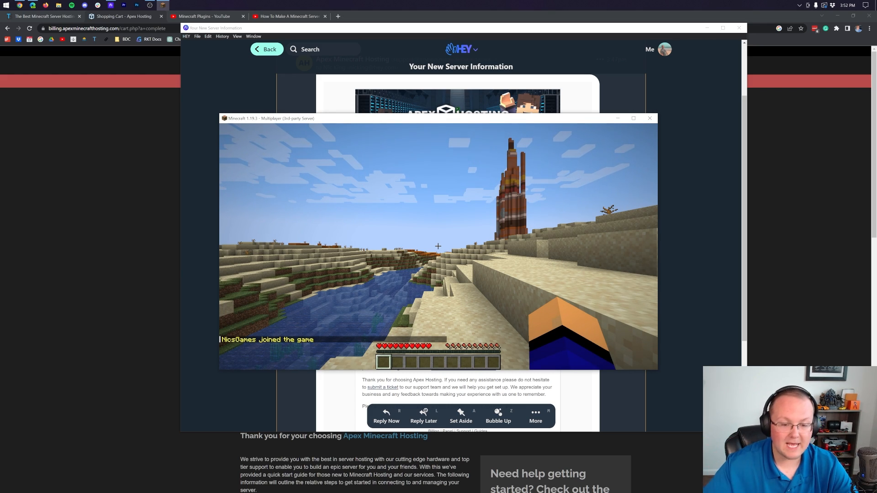
# Explore the new server's world by walking from the sandy spawn area past the tall terracotta spire across the badlands.
pyautogui.press('w')
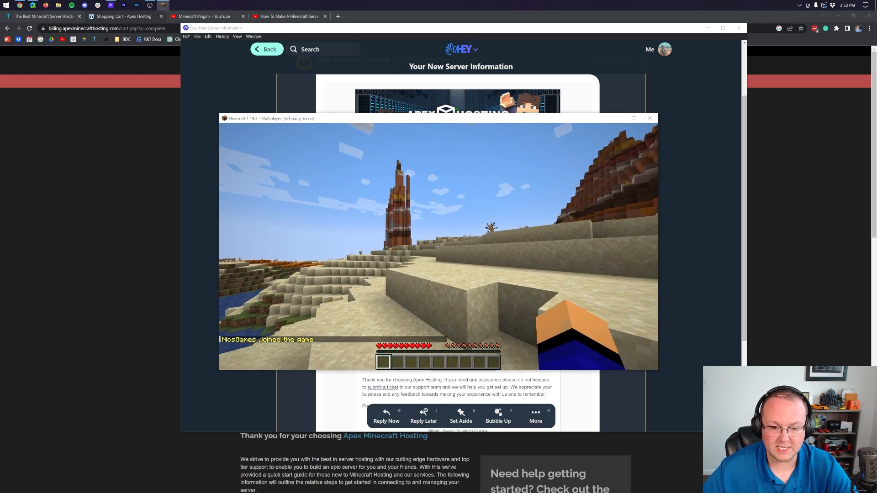
pyautogui.press('w')
pyautogui.press('space')
pyautogui.press('space')
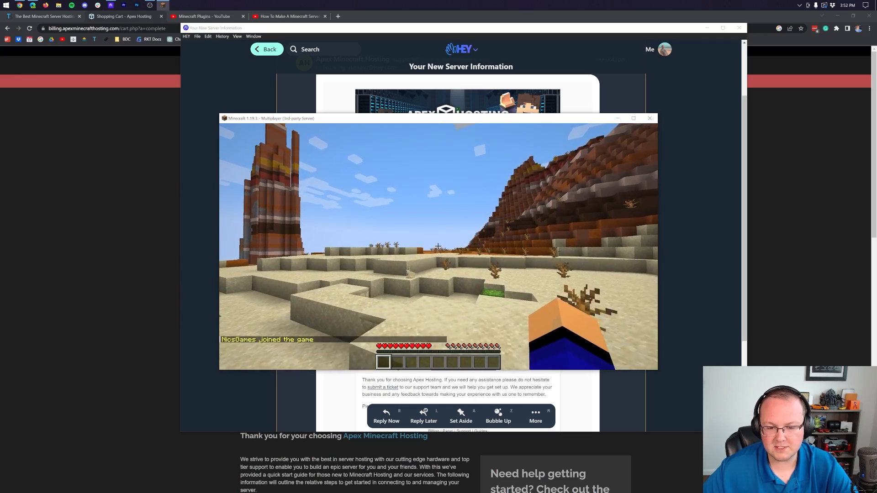
pyautogui.press('w')
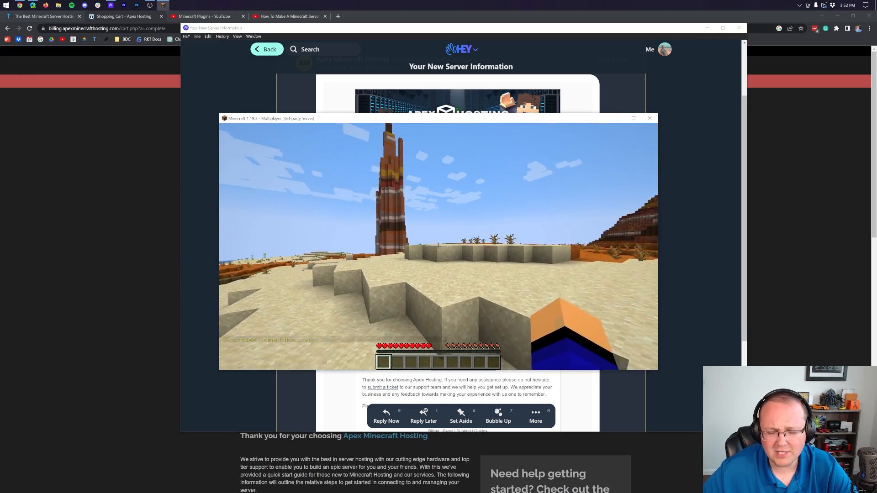
pyautogui.press('w')
pyautogui.press('space')
pyautogui.press('space')
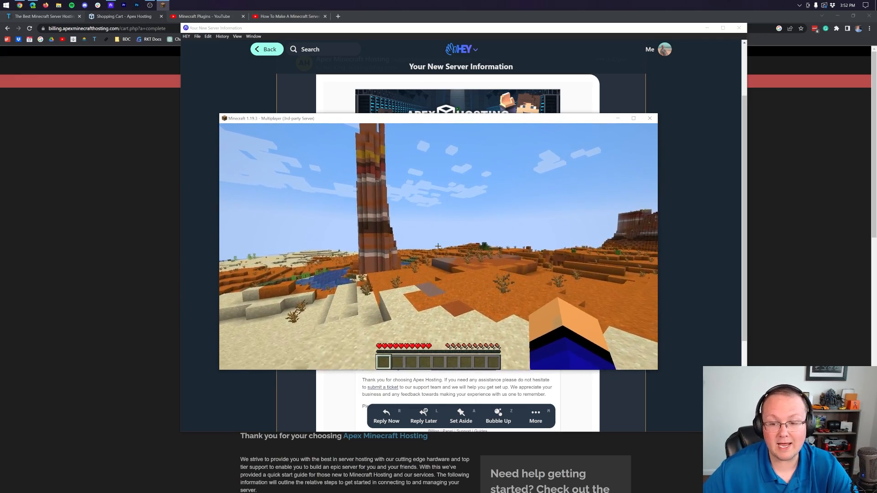
pyautogui.press('w')
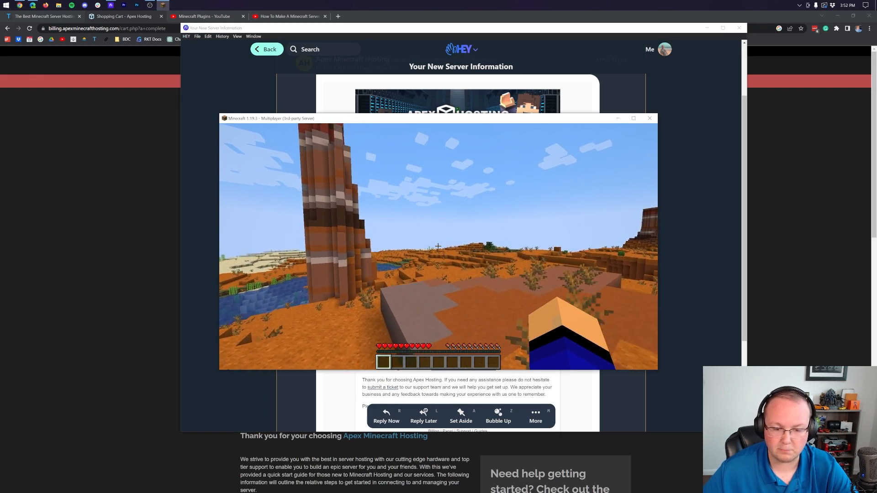
pyautogui.press('w')
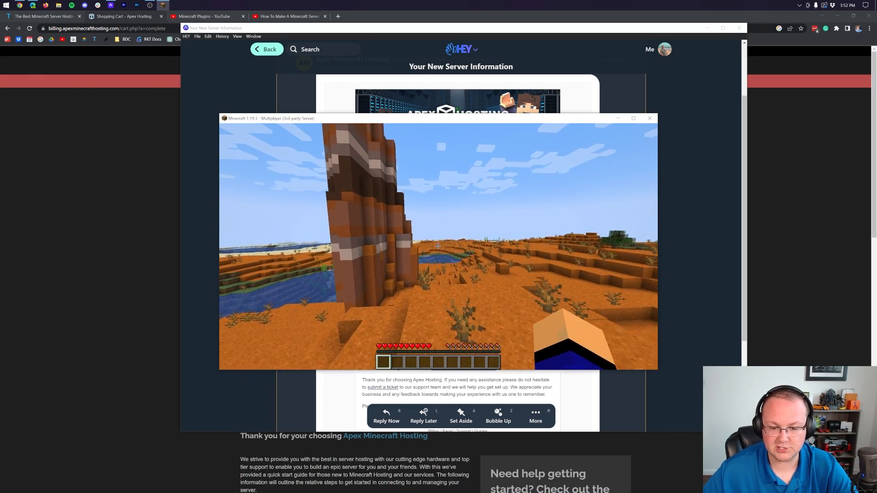
pyautogui.press('w')
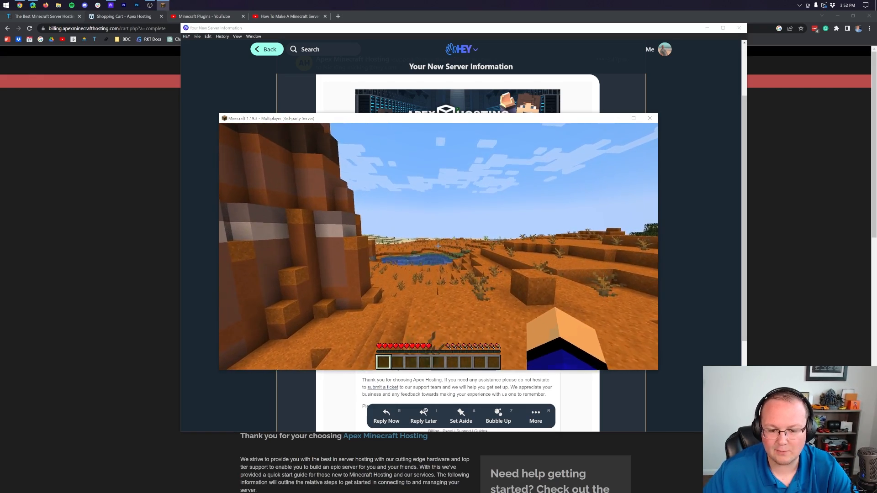
pyautogui.press('w')
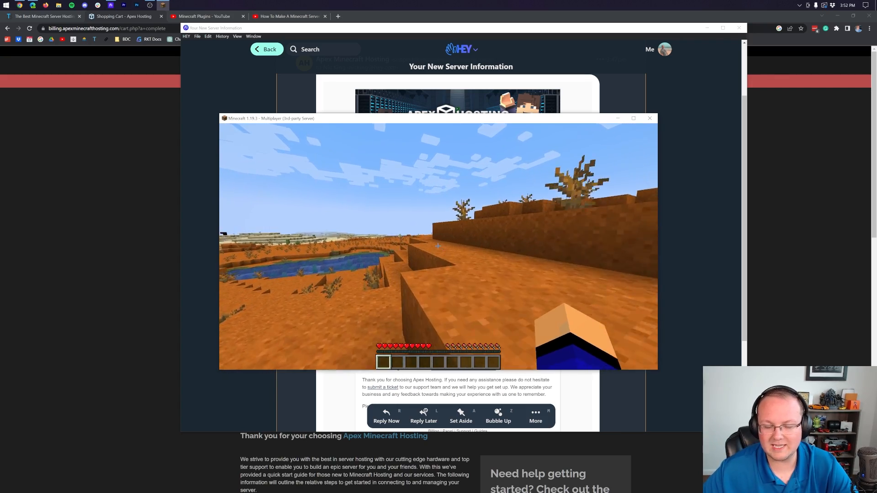
pyautogui.press('w')
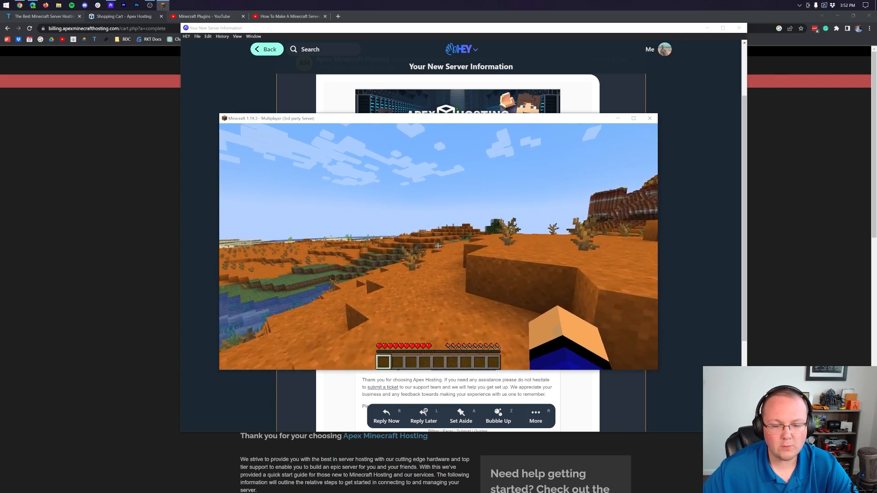
pyautogui.press('w')
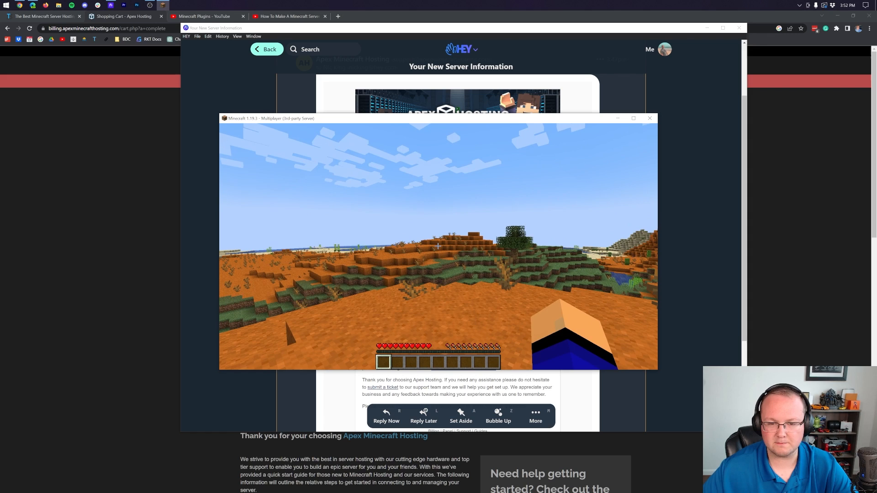
# Disconnect from the Minecraft server and switch back to the HEY email with the new server information.
pyautogui.press('Escape')
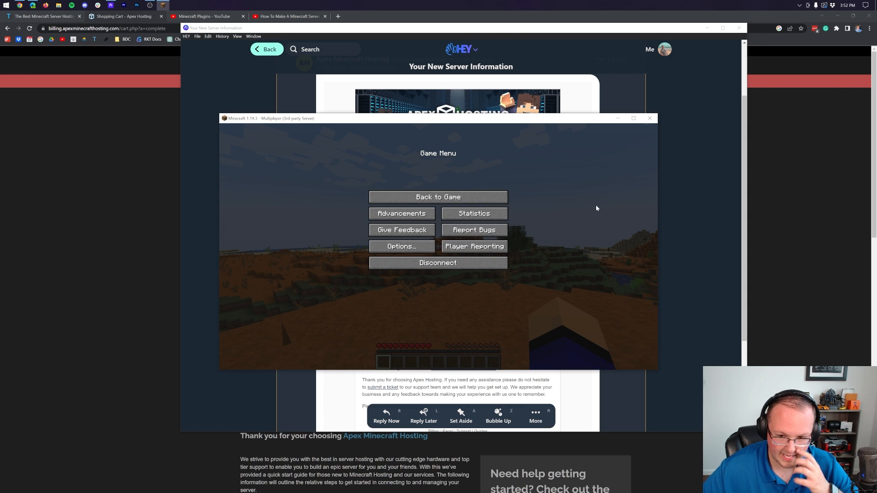
pyautogui.click(470, 261)
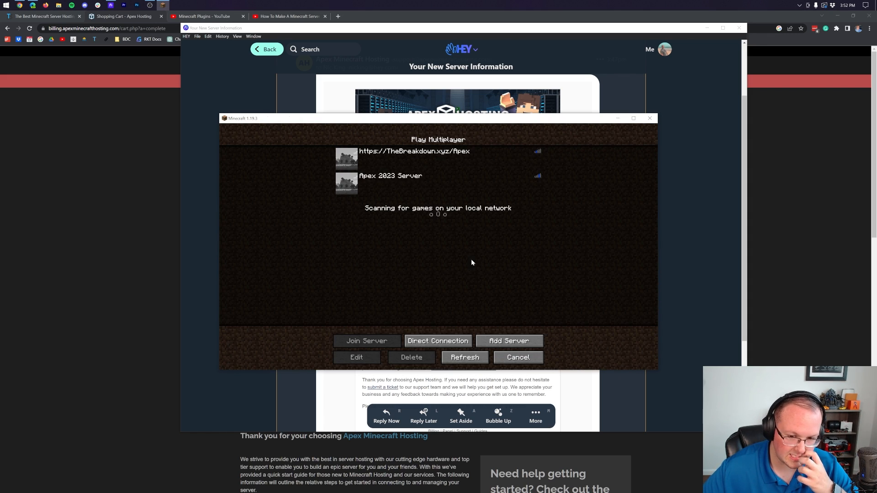
pyautogui.click(670, 248)
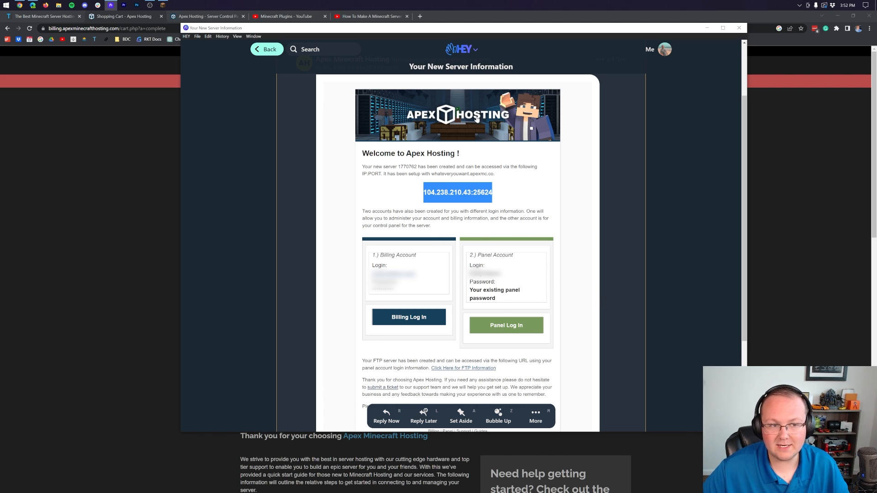
# Switch to the Apex Hosting control panel in the browser, log in with Allow IP changes turned off, and open the server's main page.
pyautogui.click(221, 18)
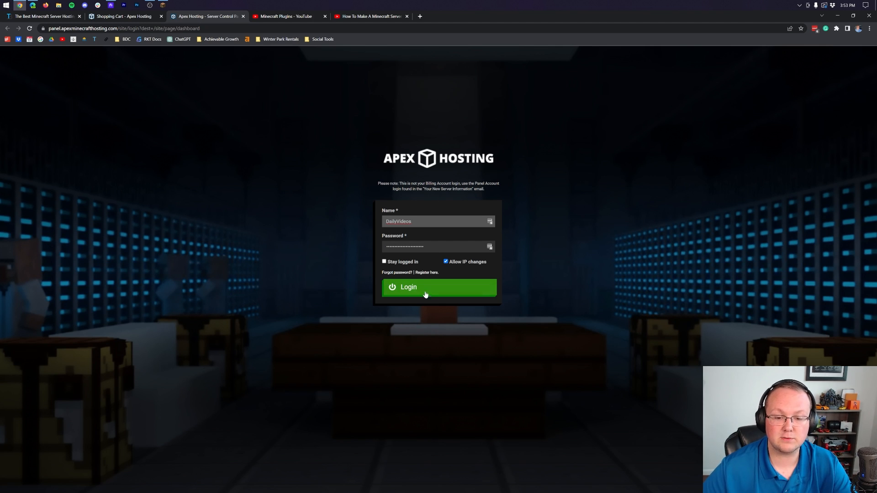
pyautogui.click(459, 262)
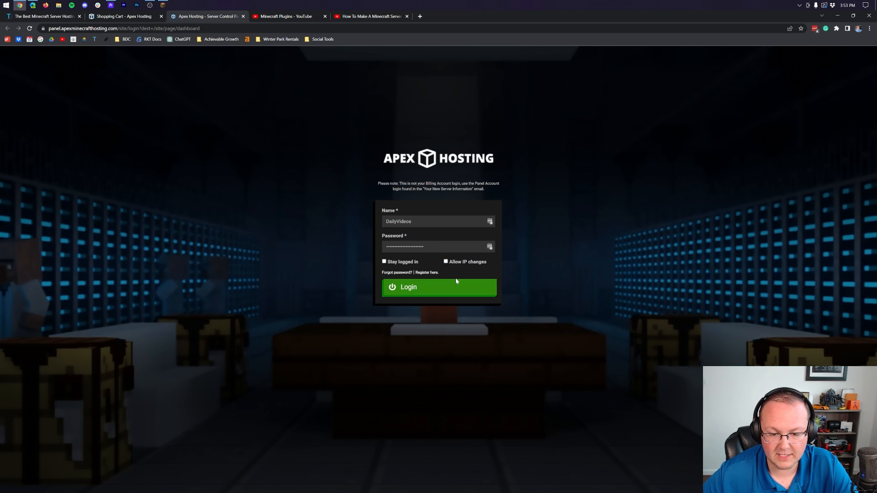
pyautogui.click(456, 288)
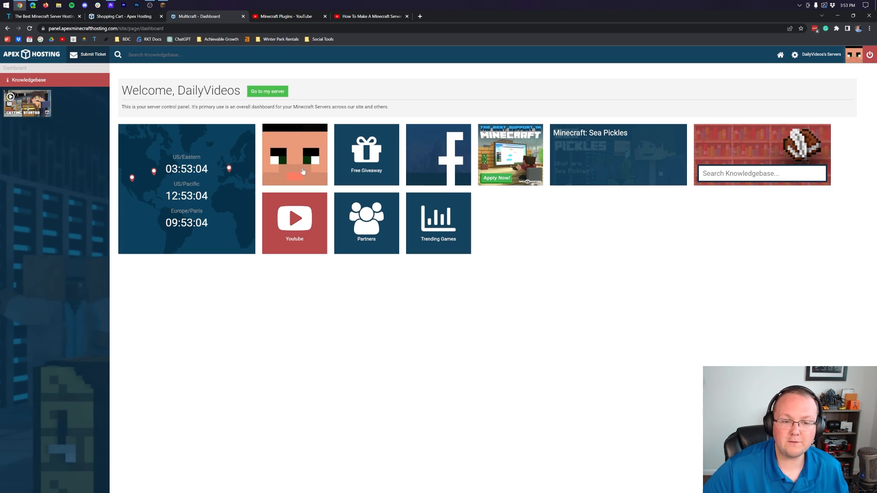
pyautogui.click(294, 154)
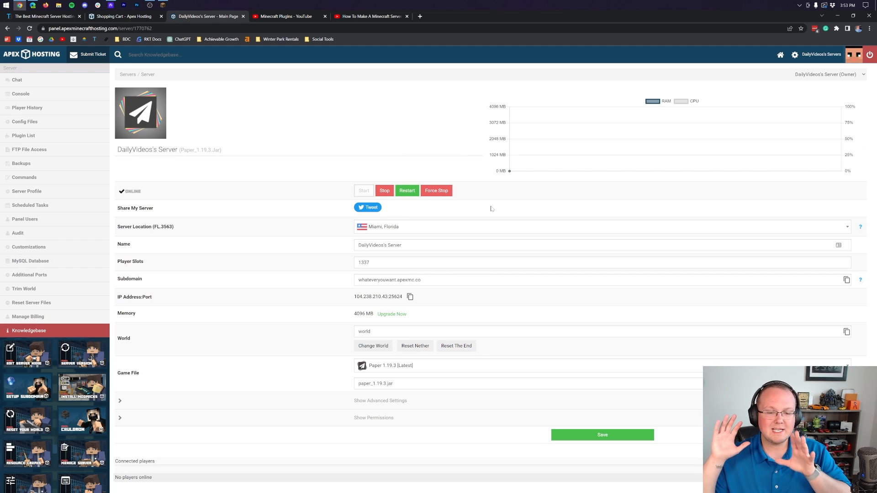
# Set the server's player slots to 10 and save the settings.
pyautogui.doubleClick(359, 314)
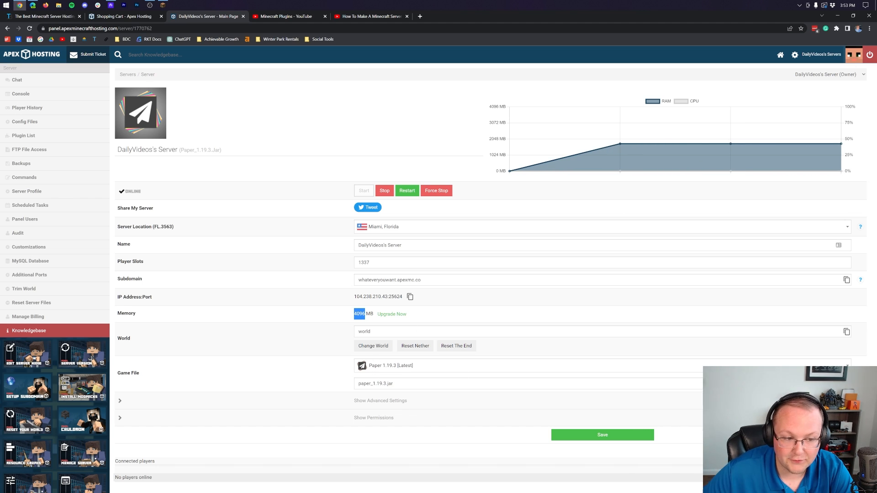
pyautogui.click(265, 263)
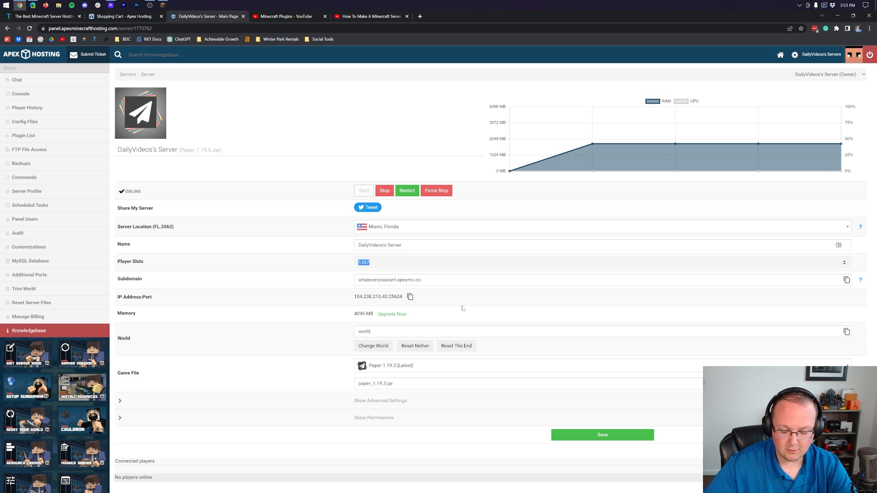
pyautogui.write('10')
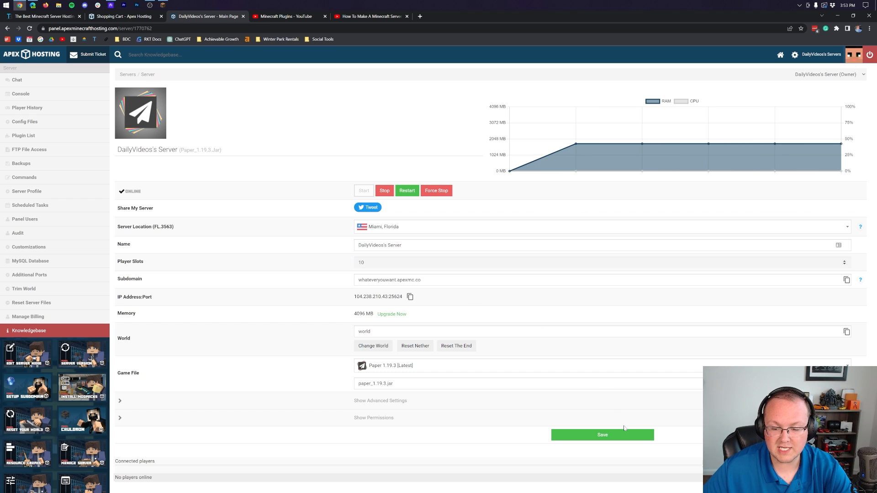
pyautogui.click(624, 432)
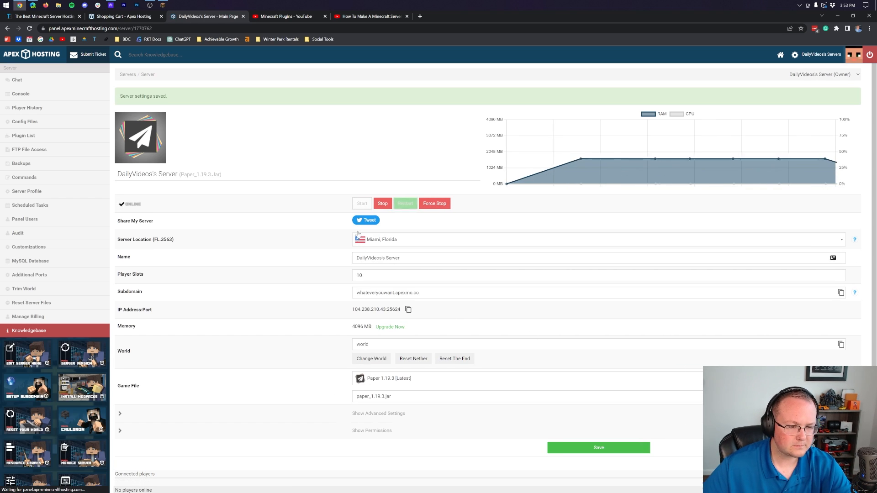
# Look through the available server locations, including those in Asia and North America.
pyautogui.click(424, 243)
pyautogui.scroll(-5, 434, 356)
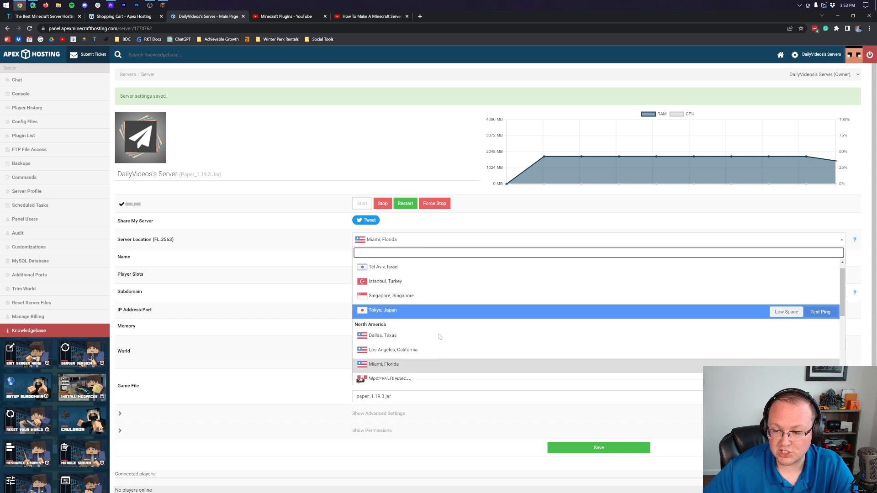
pyautogui.click(239, 175)
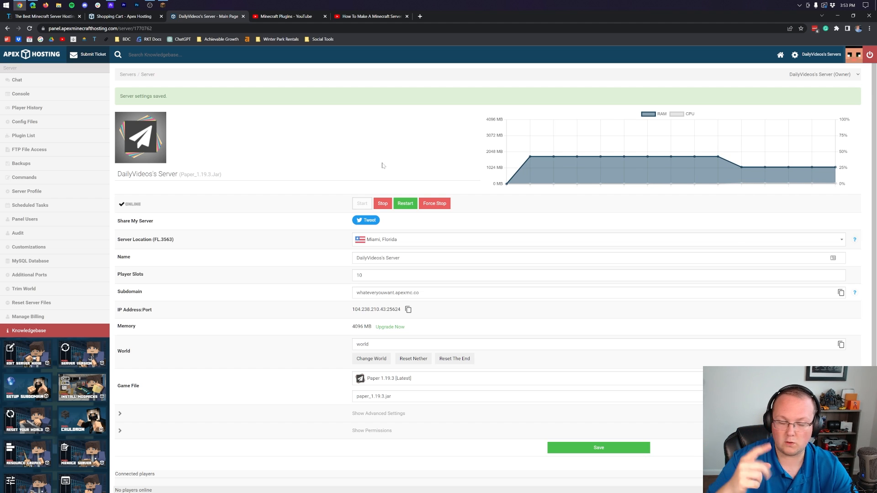
# Open the support live chat, look through its department choices, and close the chat.
pyautogui.scroll(-1, 43, 321)
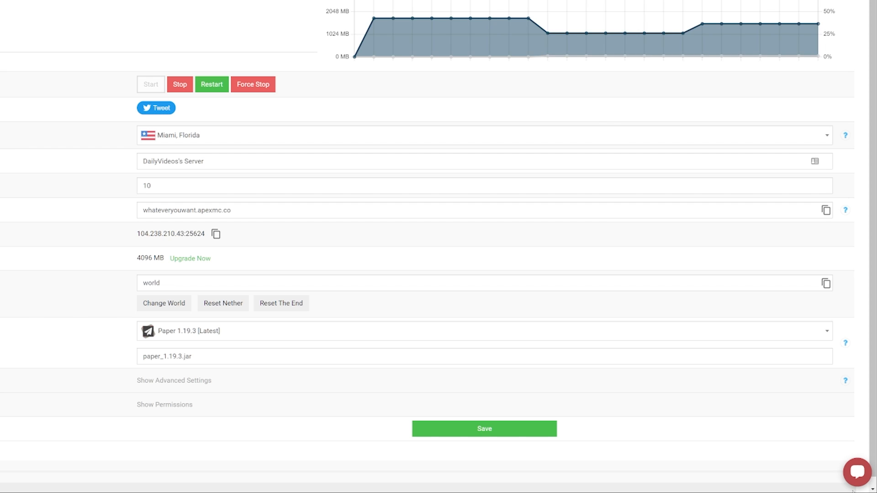
pyautogui.click(854, 480)
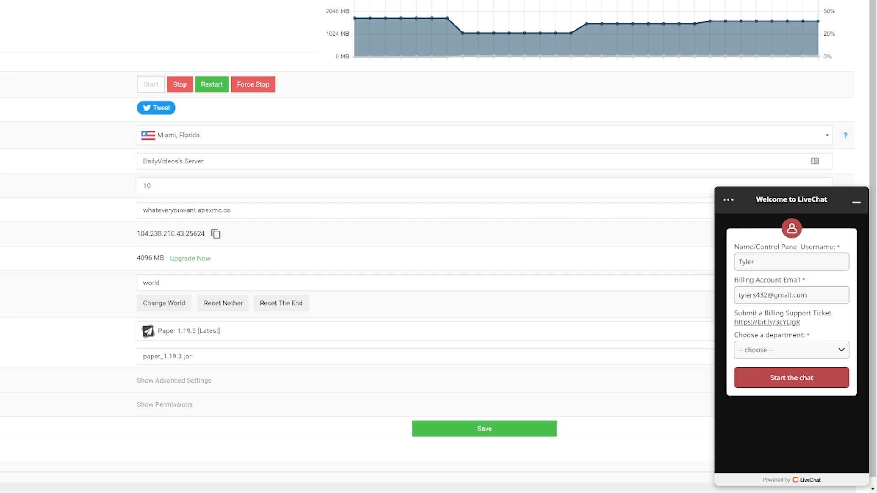
pyautogui.click(775, 353)
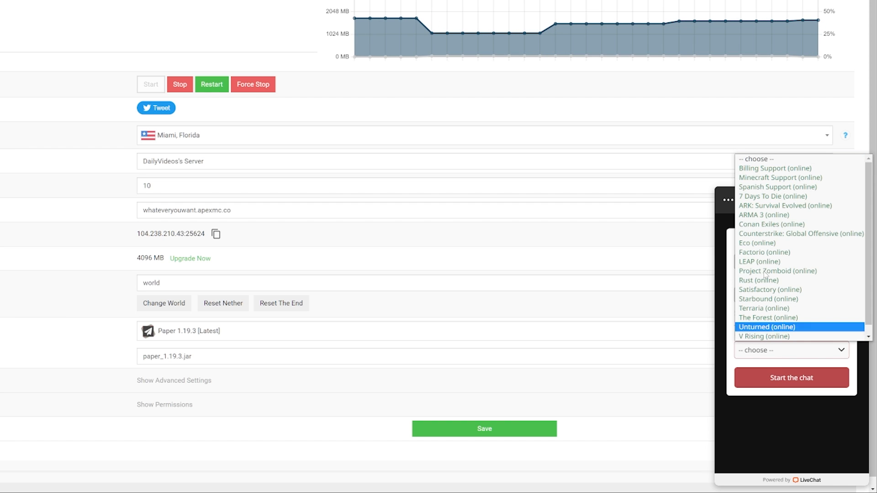
pyautogui.click(775, 453)
pyautogui.click(855, 202)
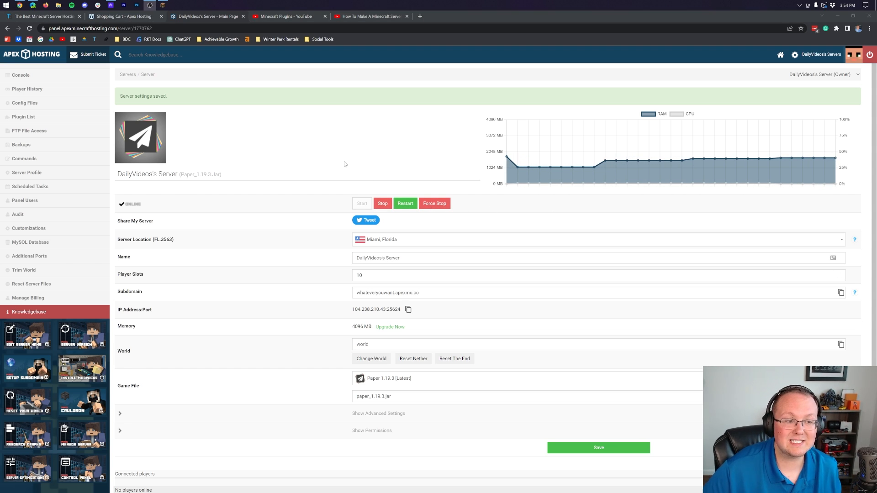
# Look at the FTP login page for the server's files and return to the server's main page.
pyautogui.click(54, 129)
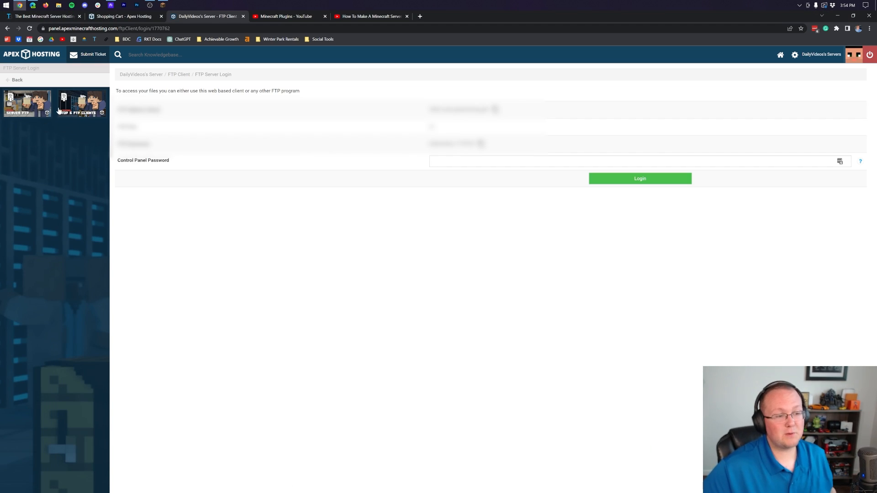
pyautogui.click(17, 80)
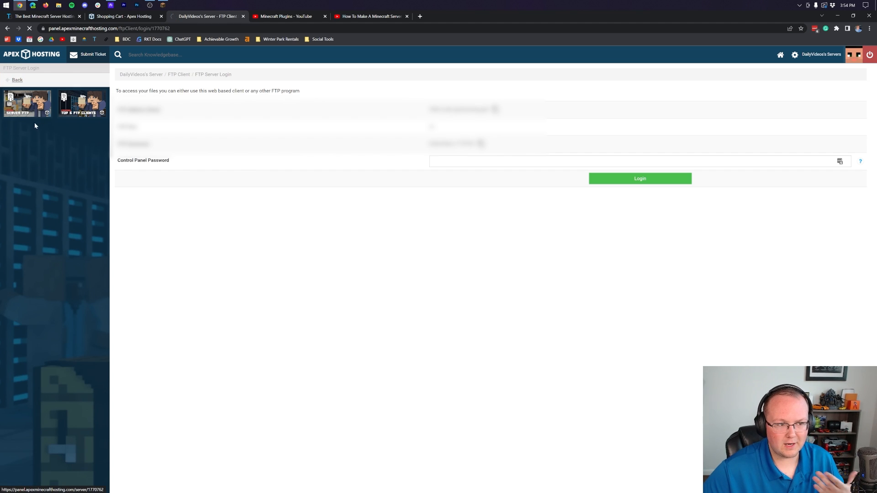
pyautogui.click(33, 140)
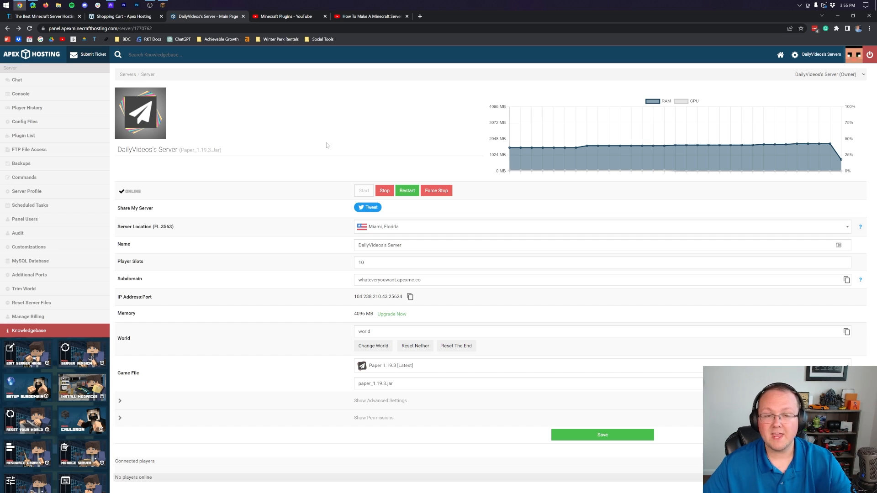
# Browse the "Minecraft Plugins" YouTube playlist for plugin setup guides such as EssentialsX, GriefPrevention and Core Protect.
pyautogui.click(286, 17)
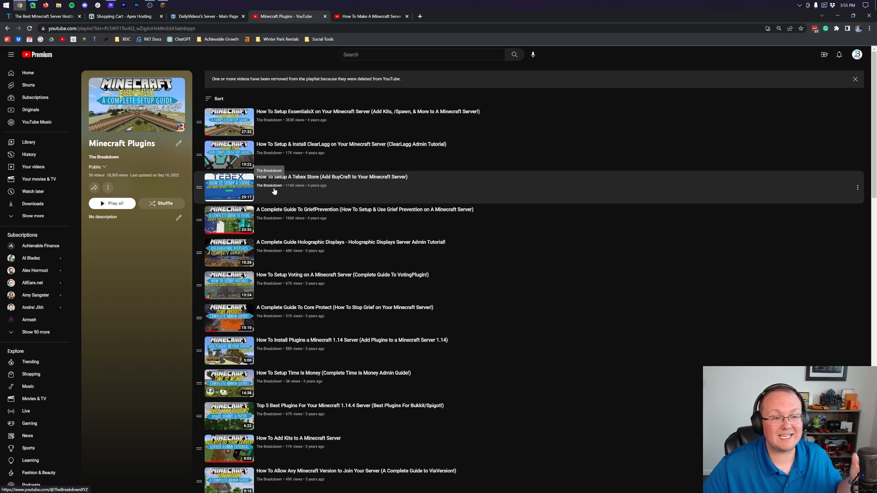
pyautogui.scroll(-14, 274, 191)
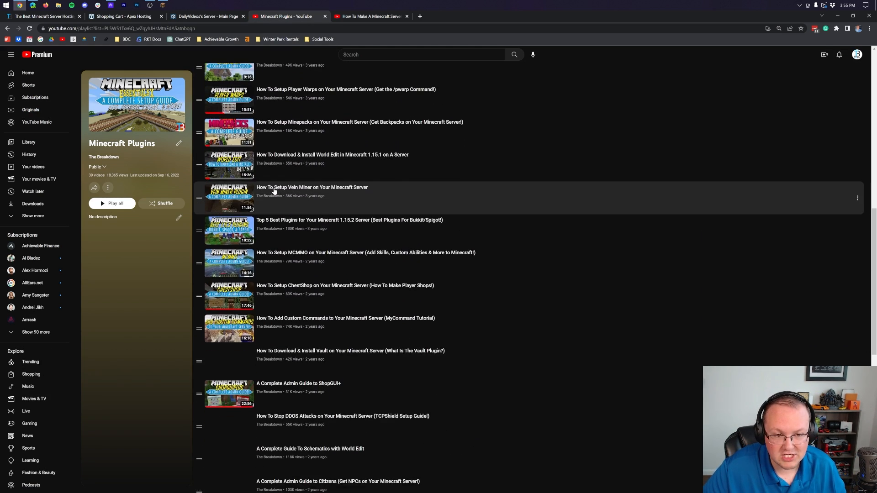
pyautogui.scroll(-5, 274, 191)
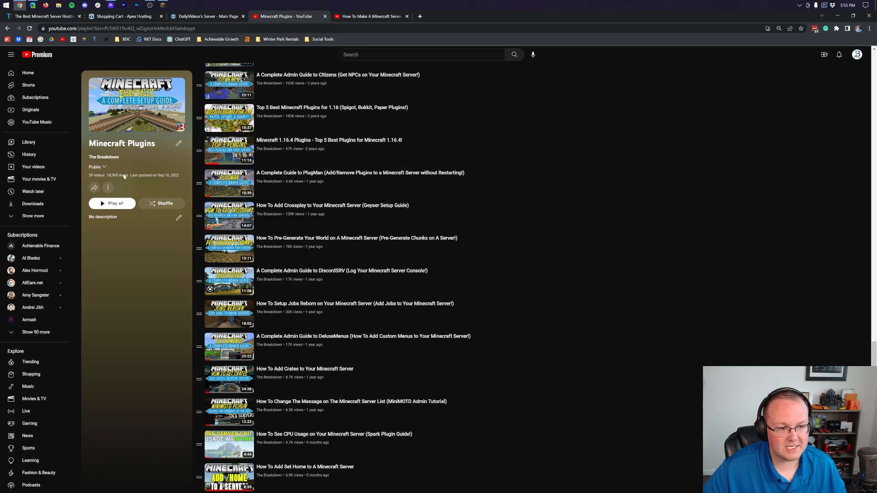
pyautogui.scroll(4, 299, 262)
pyautogui.scroll(15, 300, 262)
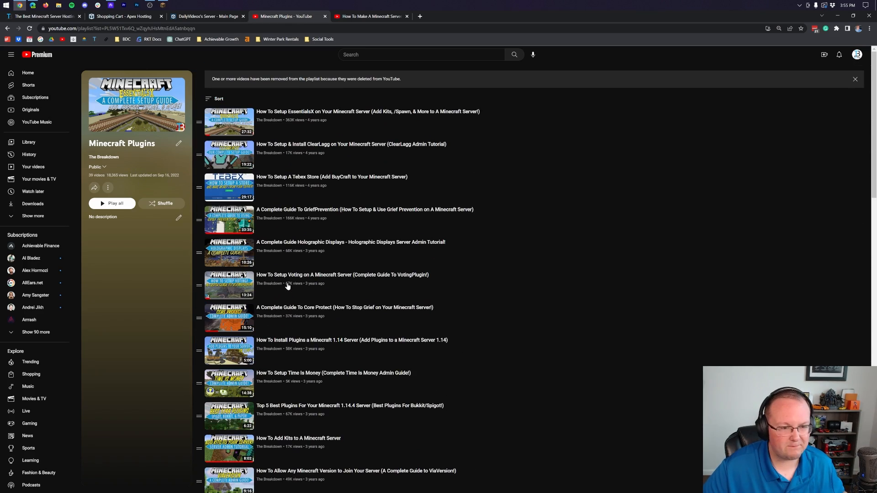
pyautogui.scroll(-5, 333, 270)
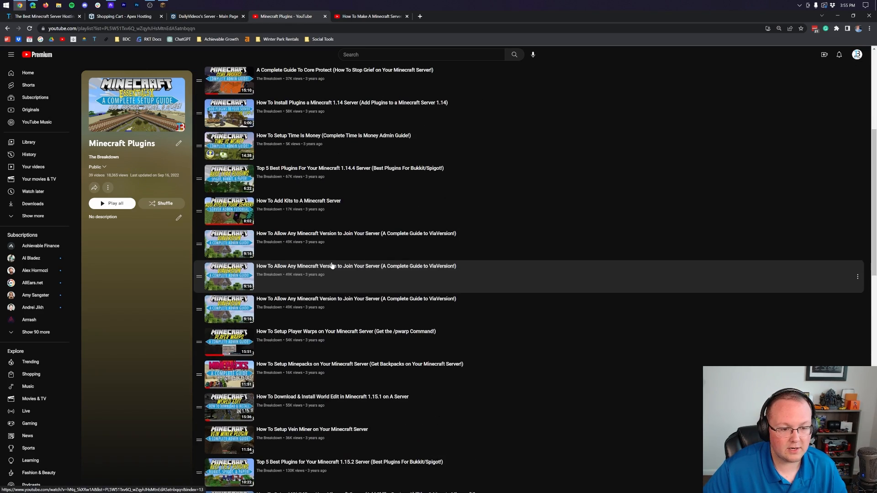
pyautogui.scroll(6, 331, 266)
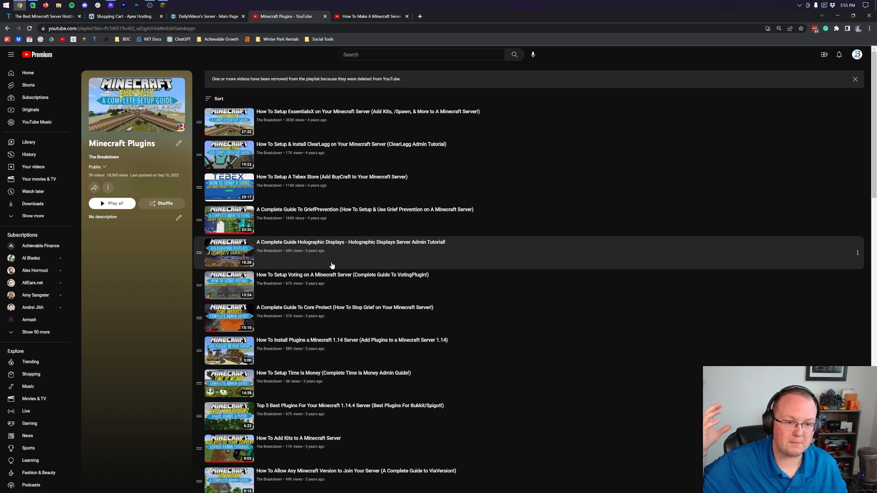
pyautogui.scroll(-2, 297, 292)
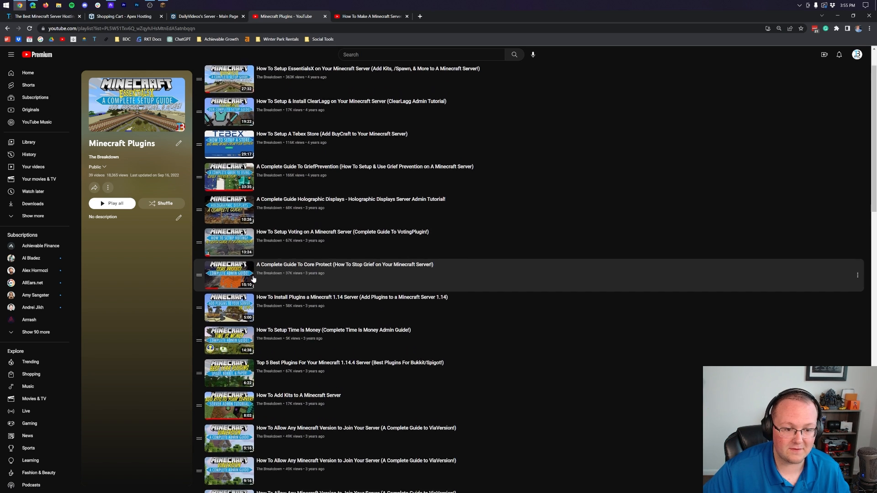
pyautogui.scroll(-4, 265, 348)
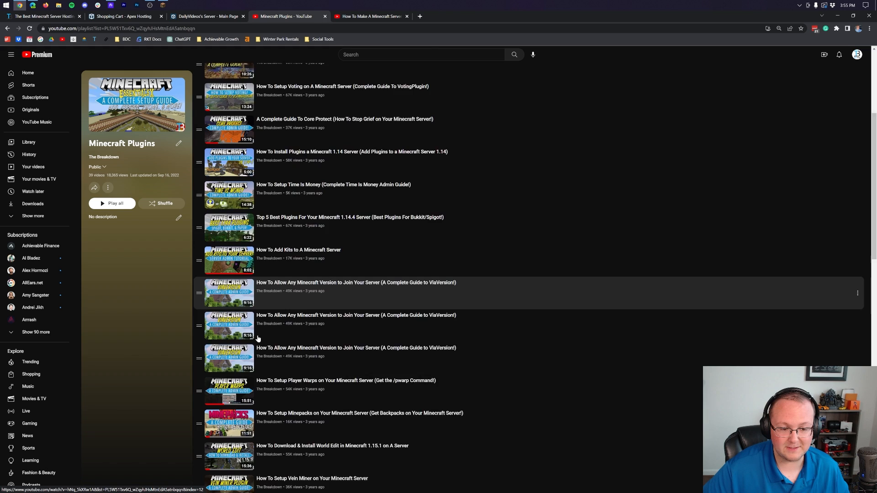
pyautogui.scroll(8, 275, 377)
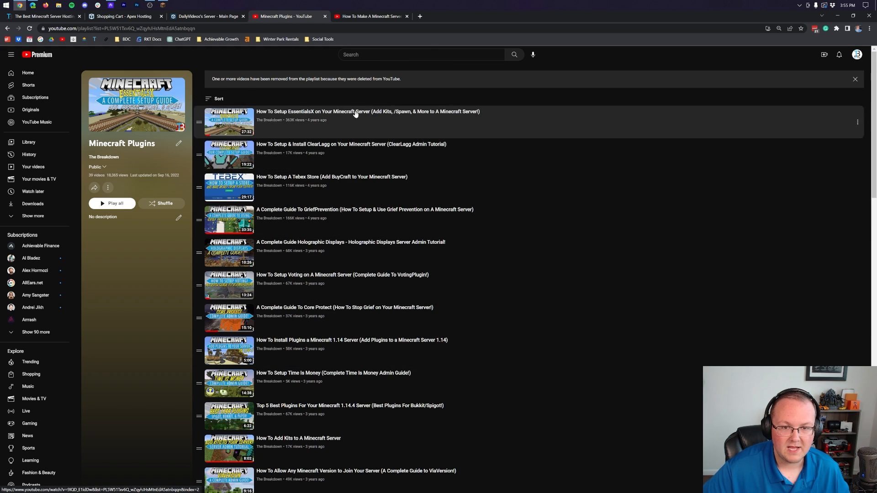
# Browse the "How To Make A Minecraft Server Network" YouTube playlist for server setup and administration tutorials.
pyautogui.click(356, 16)
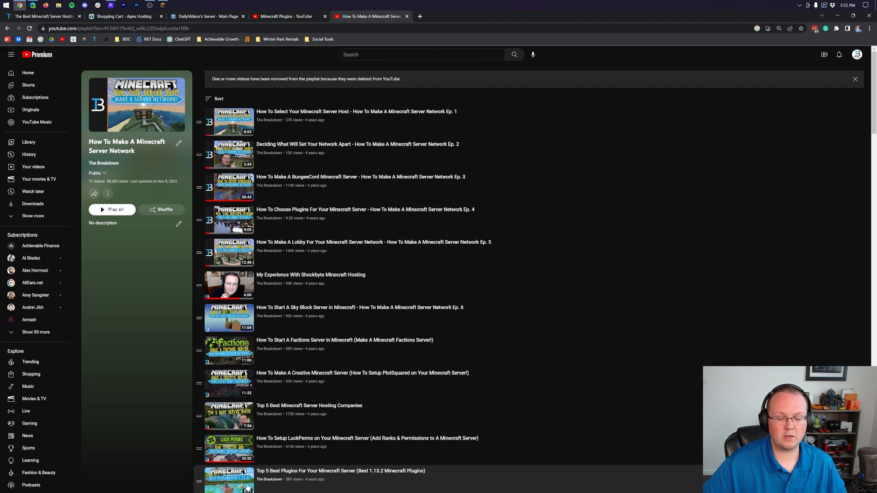
pyautogui.scroll(-6, 551, 304)
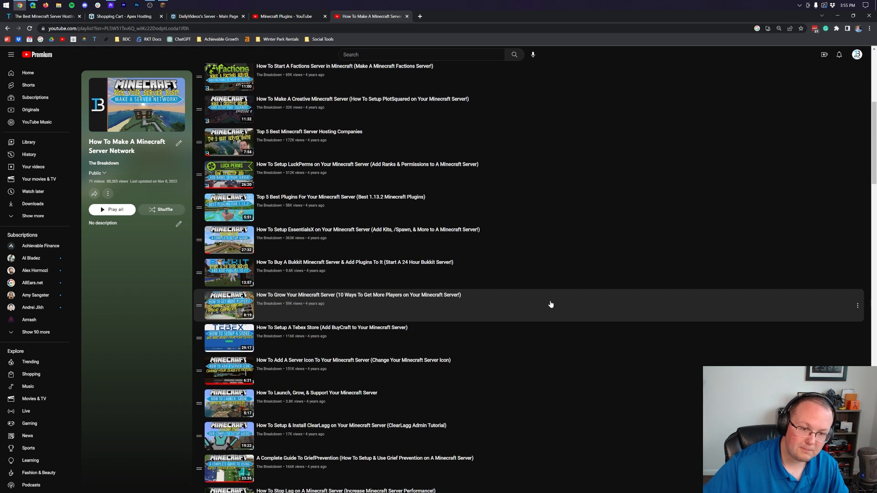
pyautogui.scroll(7, 568, 256)
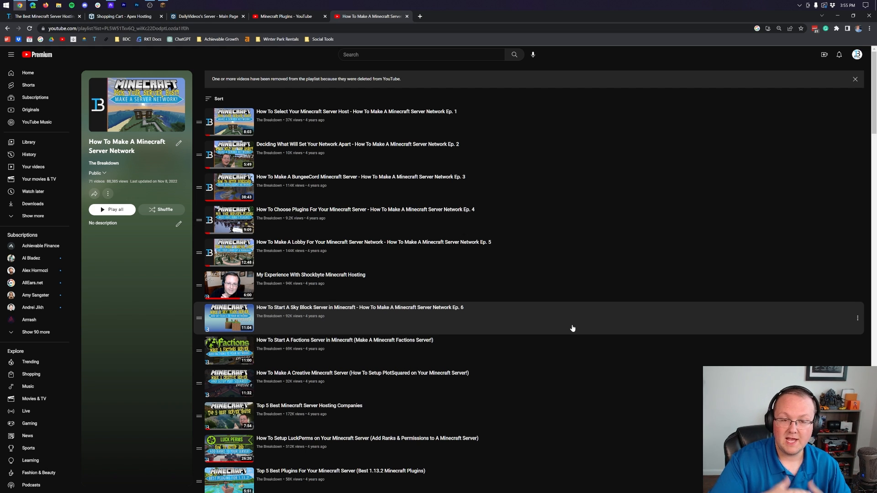
pyautogui.scroll(-7, 457, 215)
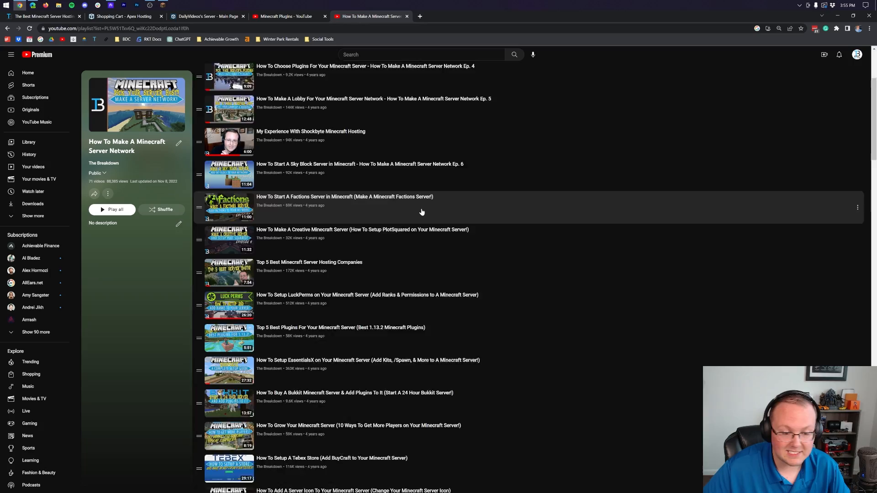
pyautogui.scroll(-10, 422, 212)
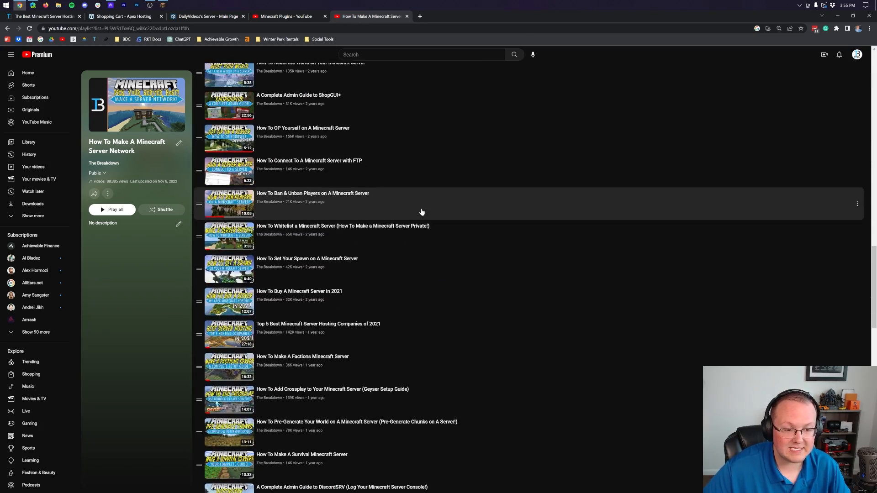
pyautogui.scroll(-15, 365, 145)
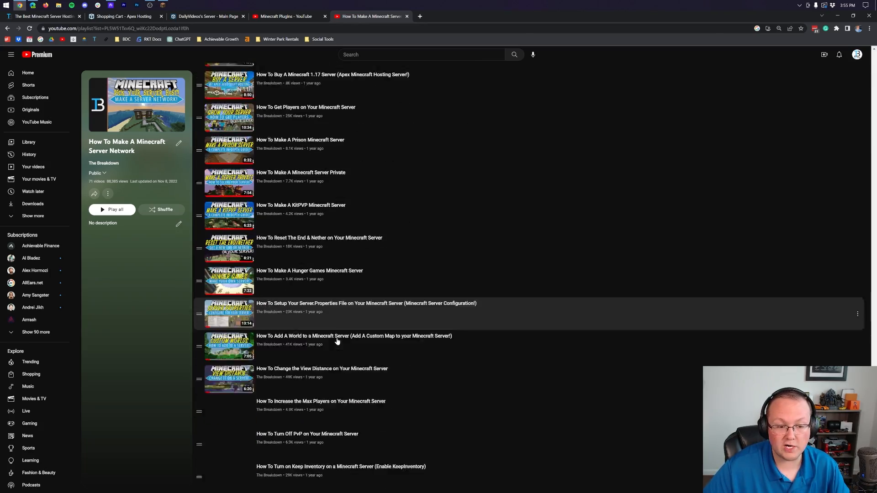
# Switch to the Minecraft 1.19.3 window, bring up the multiplayer server list, and refresh it.
pyautogui.scroll(6, 319, 247)
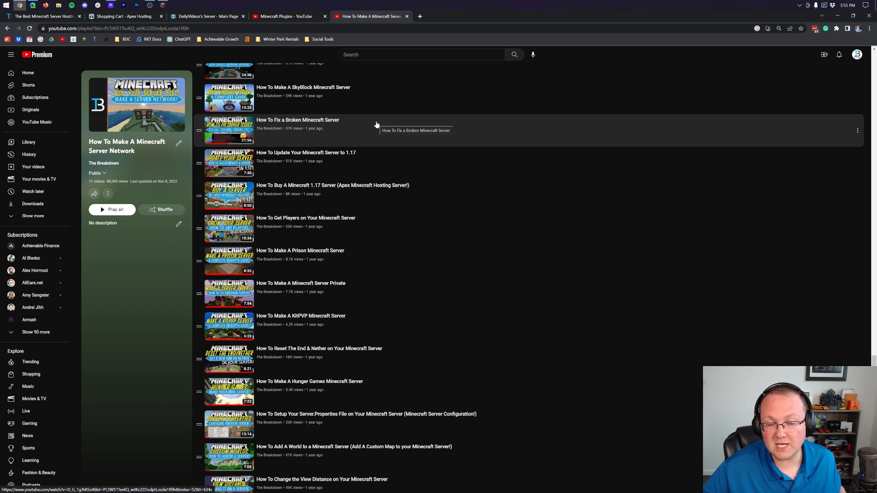
pyautogui.click(162, 5)
pyautogui.click(470, 194)
pyautogui.click(463, 358)
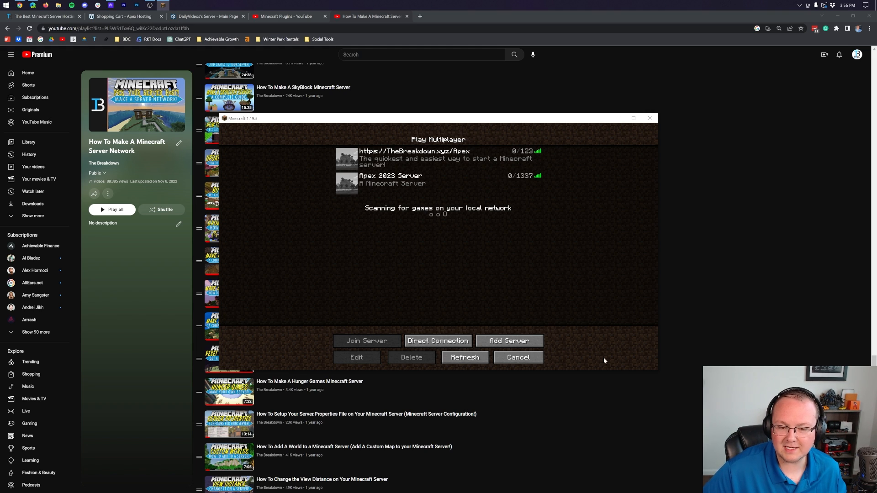
# In the Apex server panel's console, run the op command with the player's username to grant operator status.
pyautogui.click(202, 17)
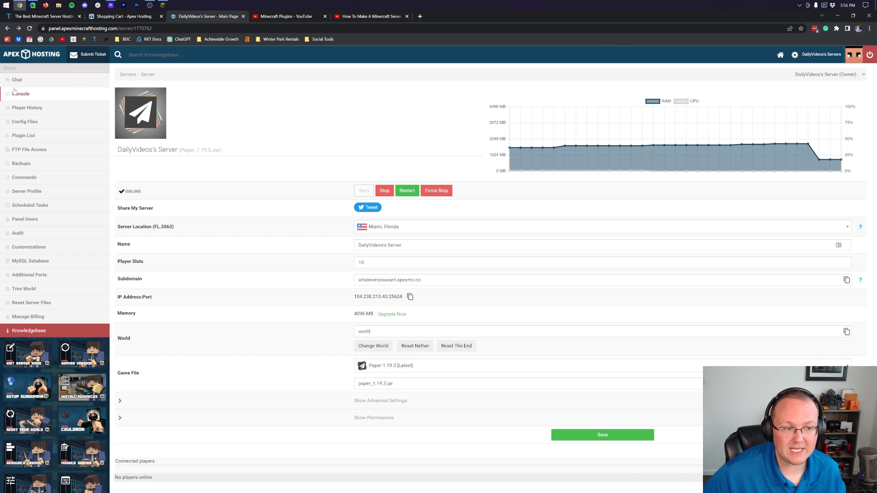
pyautogui.click(45, 93)
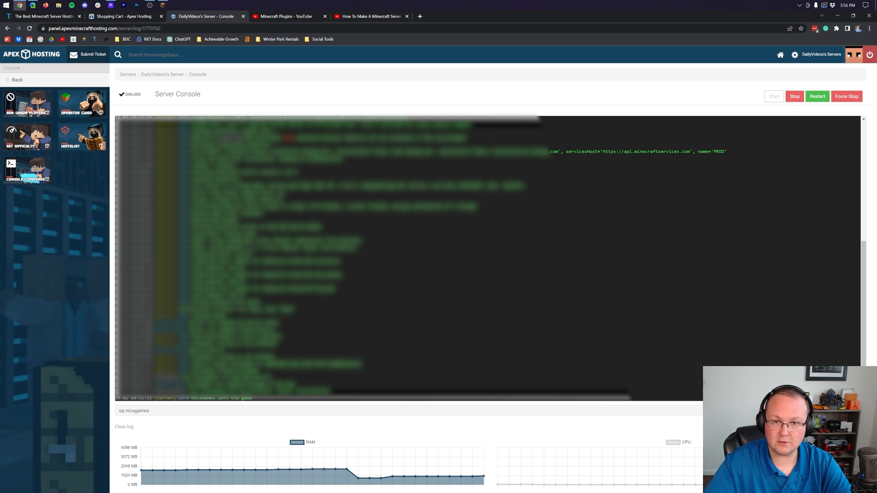
pyautogui.press('Return')
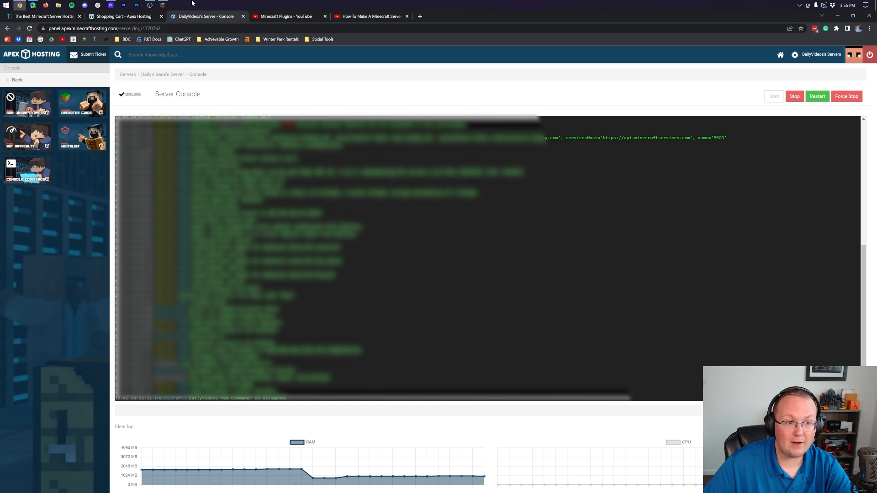
# Join "Apex 2023 Server" in Minecraft and set the player's own game mode to creative with /gamemode creative.
pyautogui.click(163, 5)
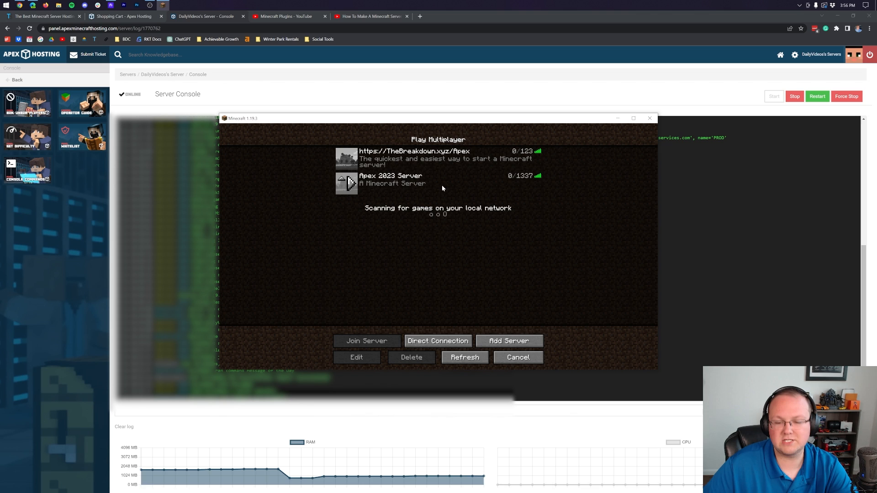
pyautogui.doubleClick(442, 185)
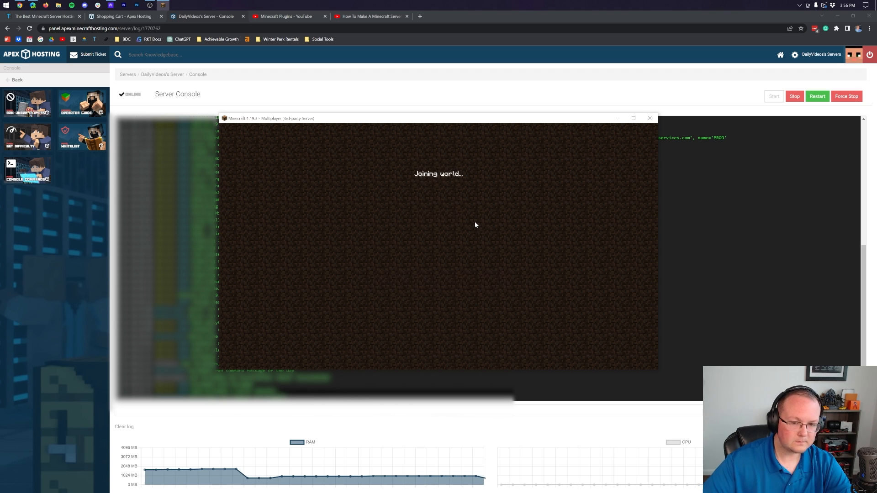
pyautogui.write('/game')
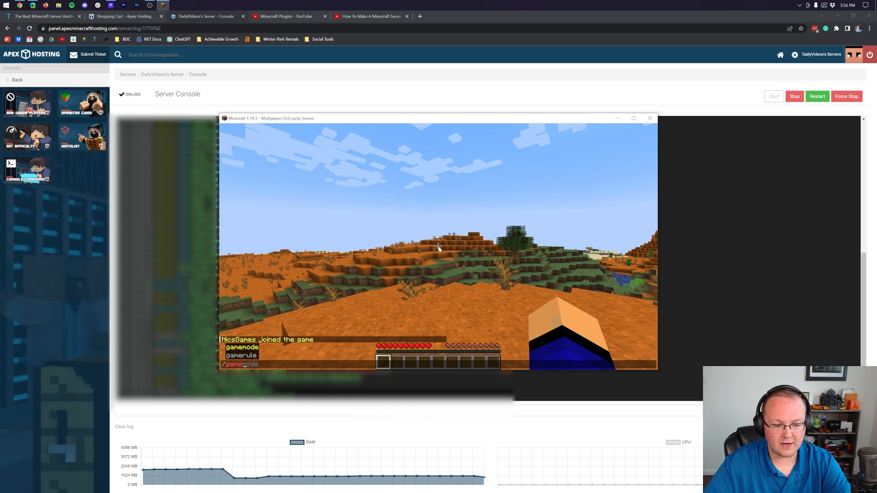
pyautogui.write('mode crw')
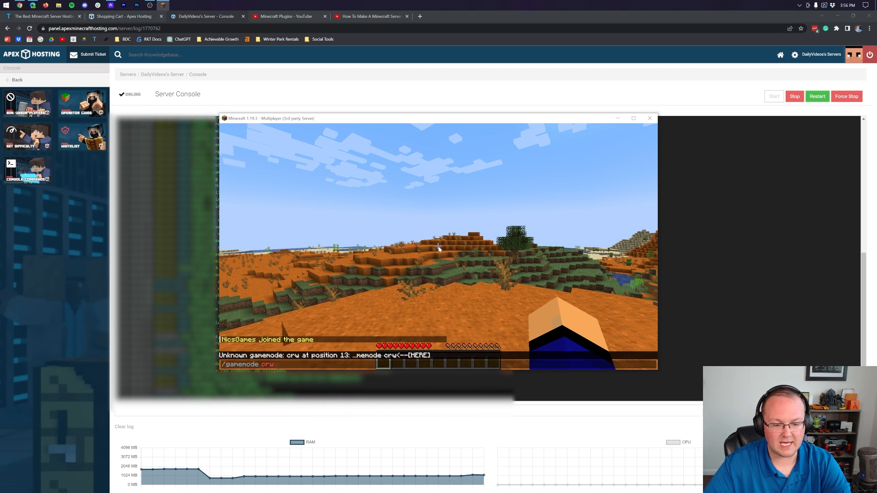
pyautogui.press('BackSpace')
pyautogui.write('eative')
pyautogui.press('Return')
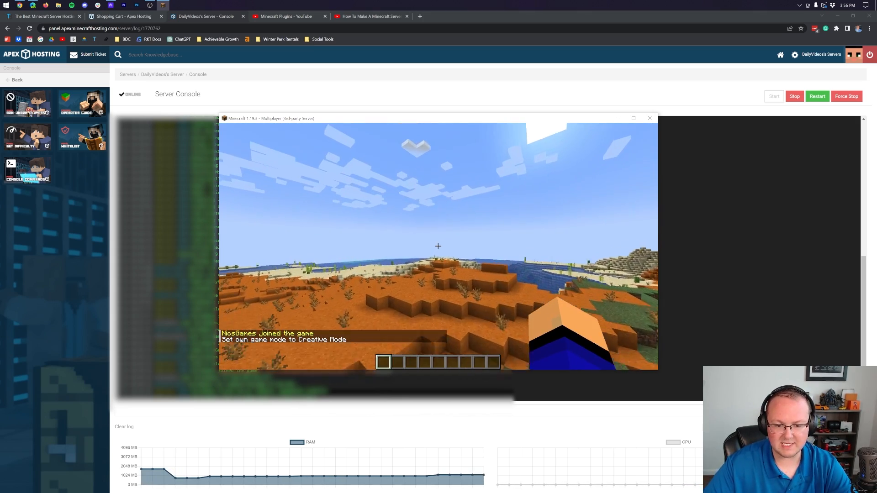
# Check the server's tick rate by running /tps, and open the chat to examine the figures.
pyautogui.write('/tps')
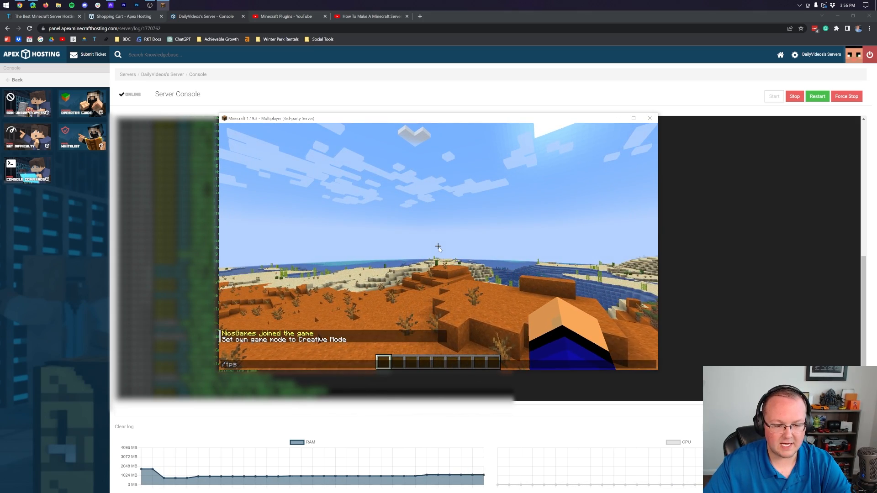
pyautogui.press('Return')
pyautogui.press('t')
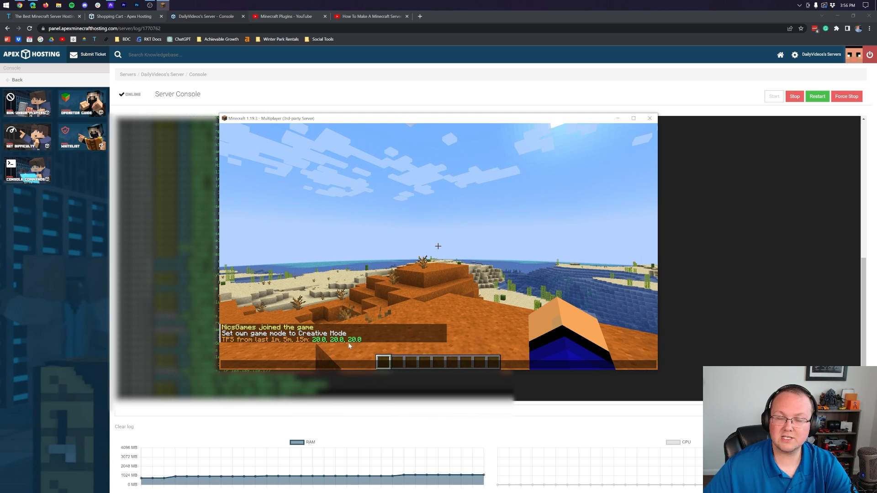